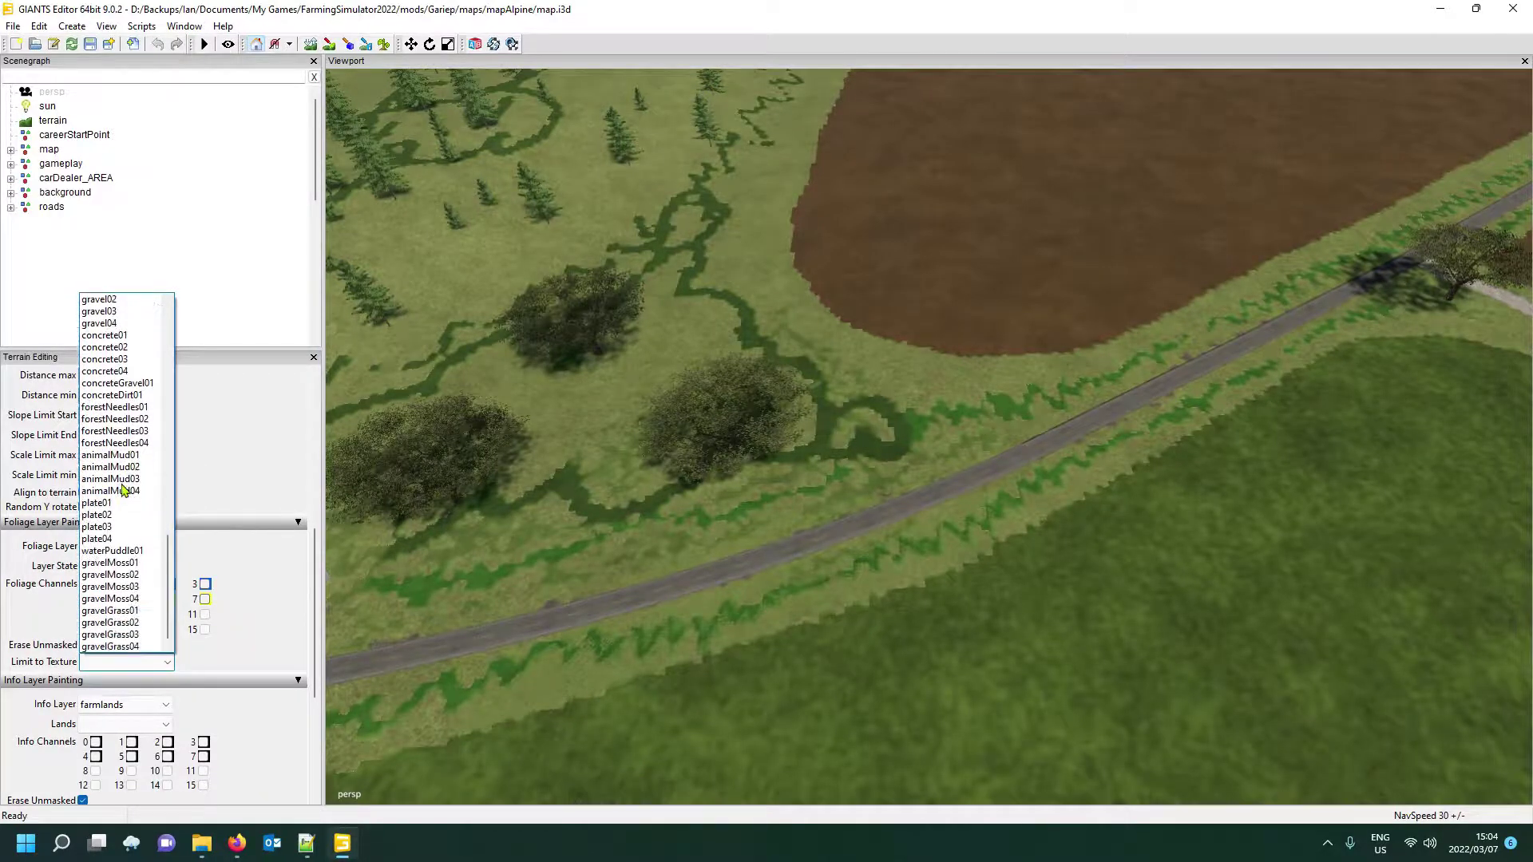
click(282, 455)
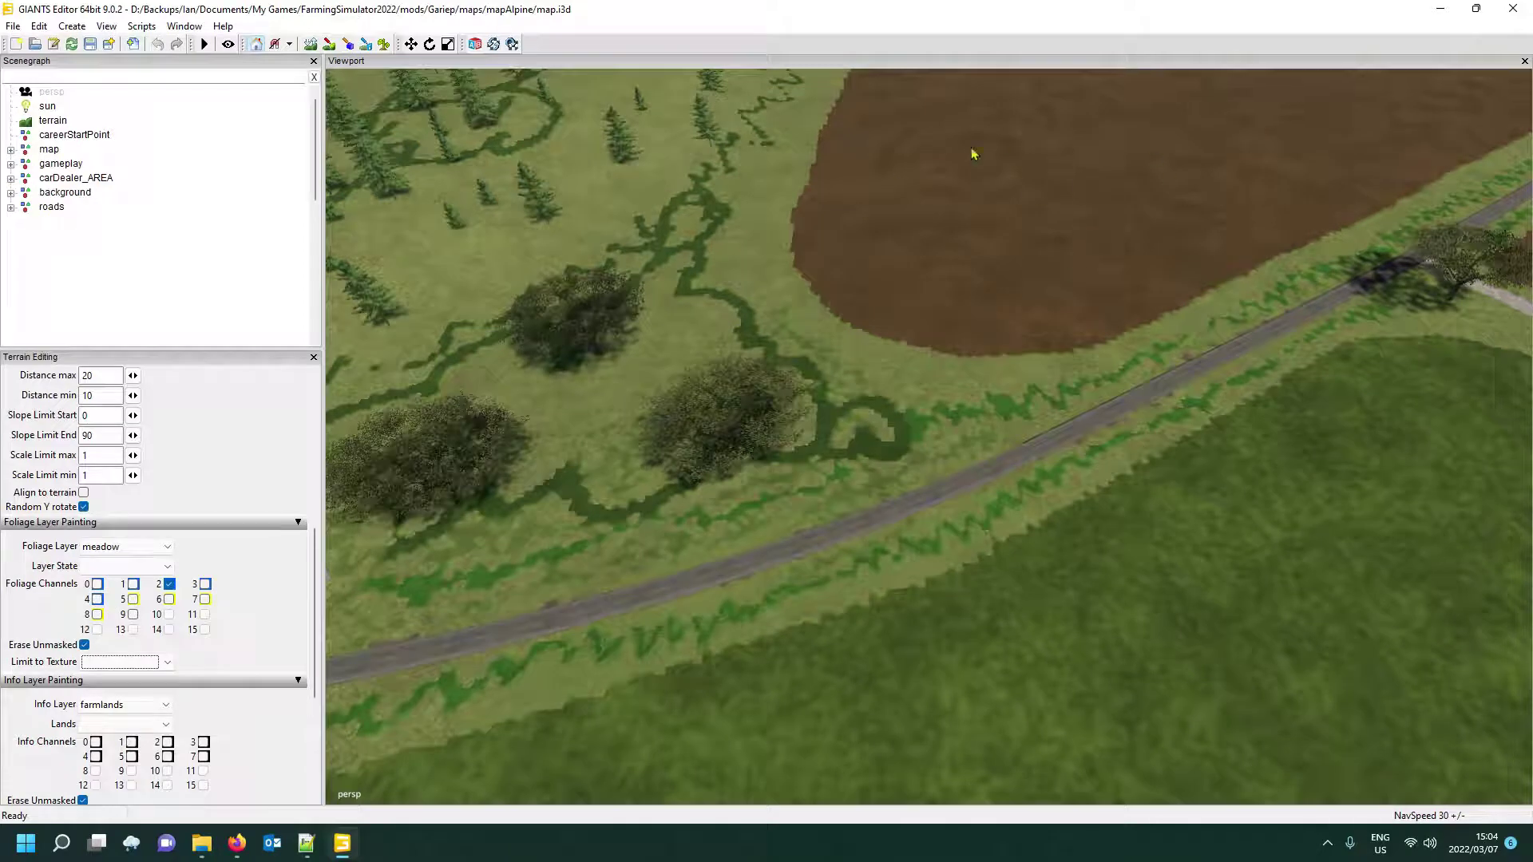
scroll(222, 491, up, 5)
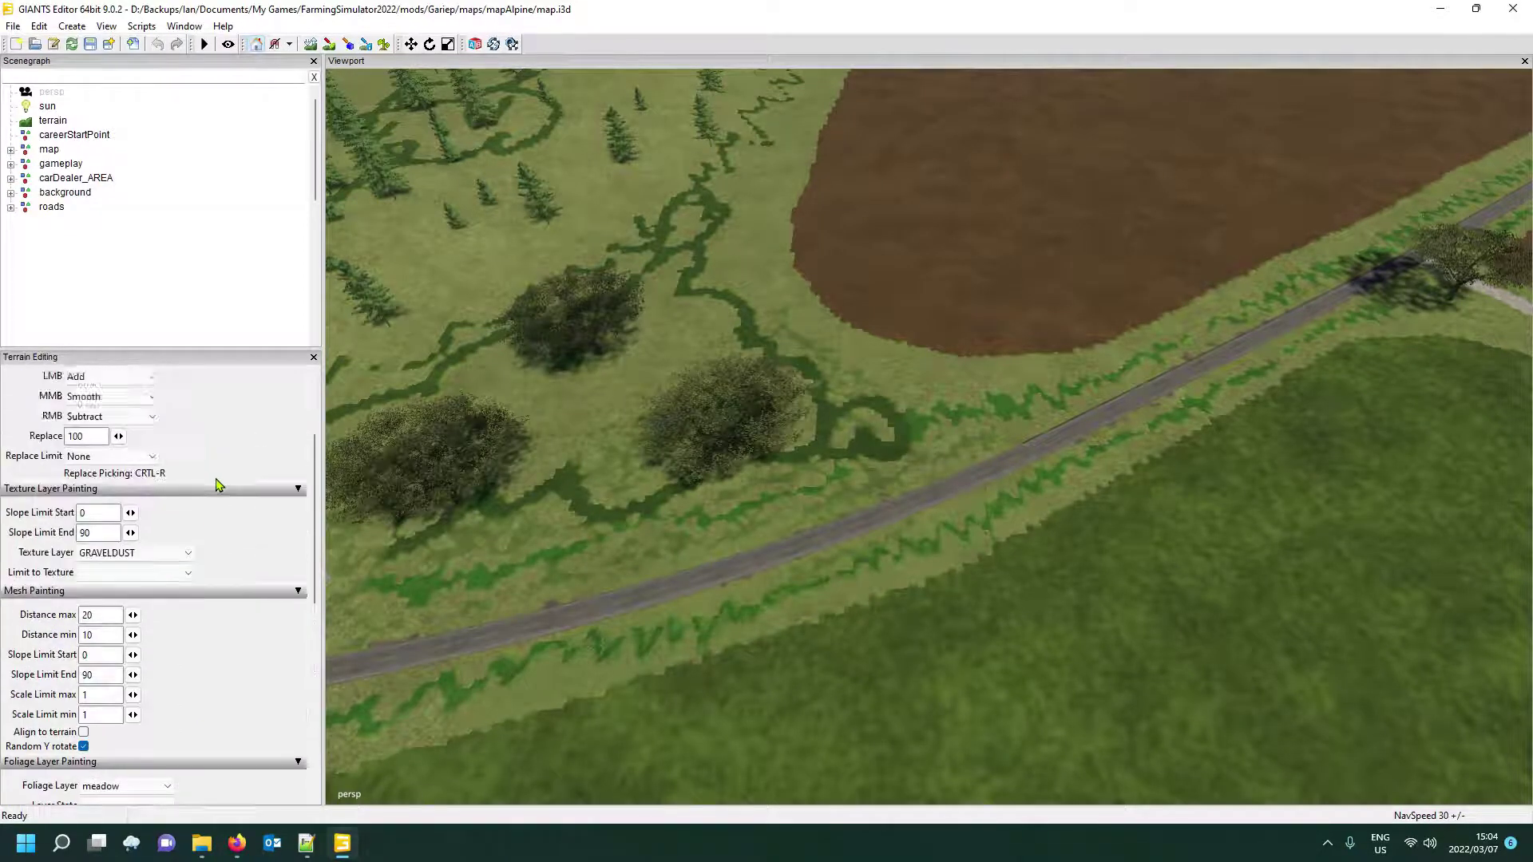
scroll(285, 666, down, 1)
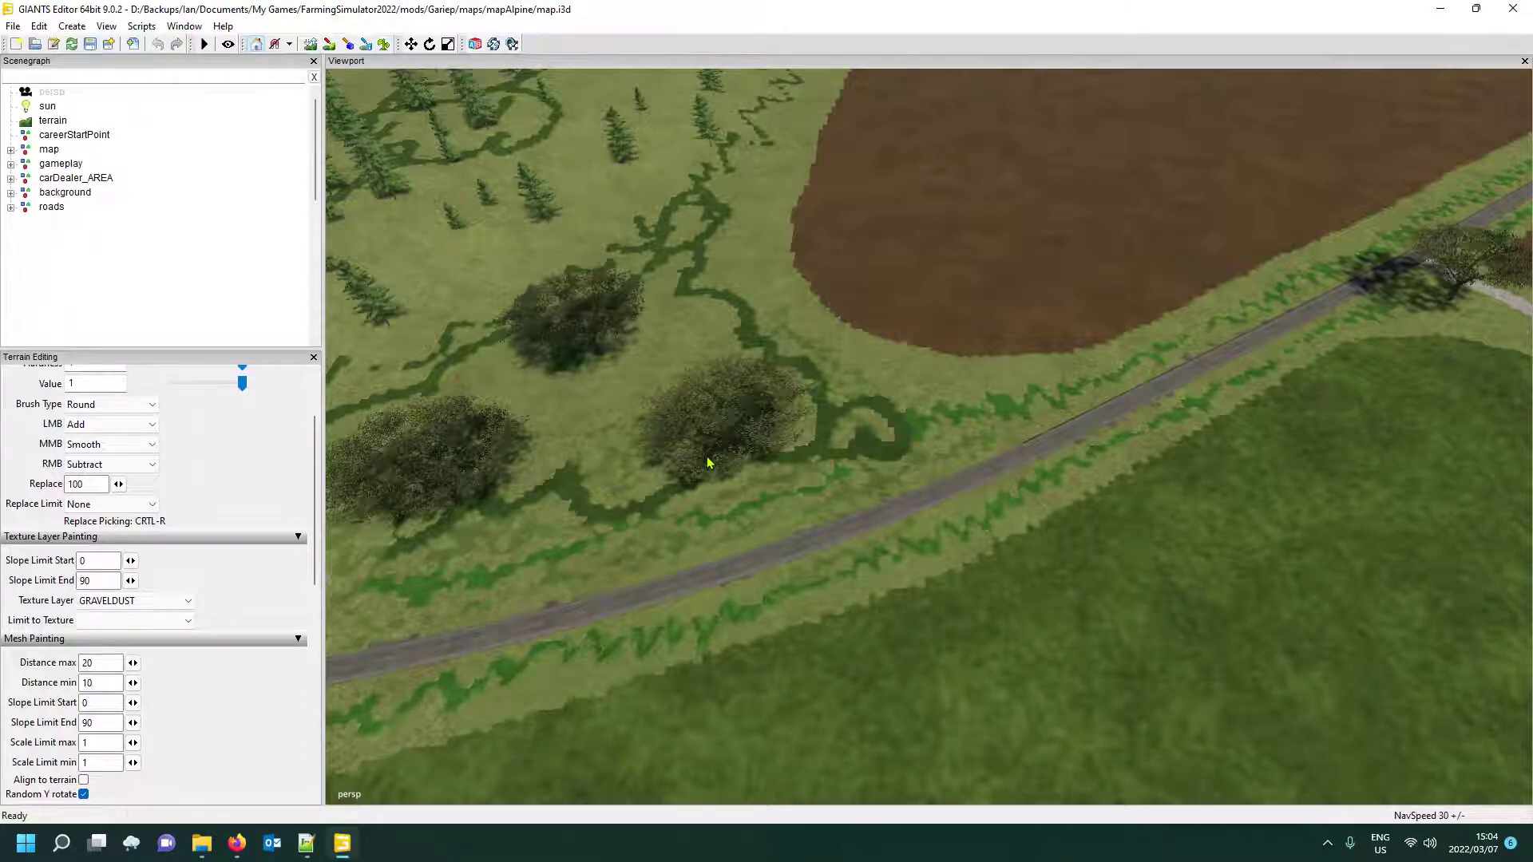
right_drag(1028, 531, 1166, 477)
scroll(1166, 477, up, 2)
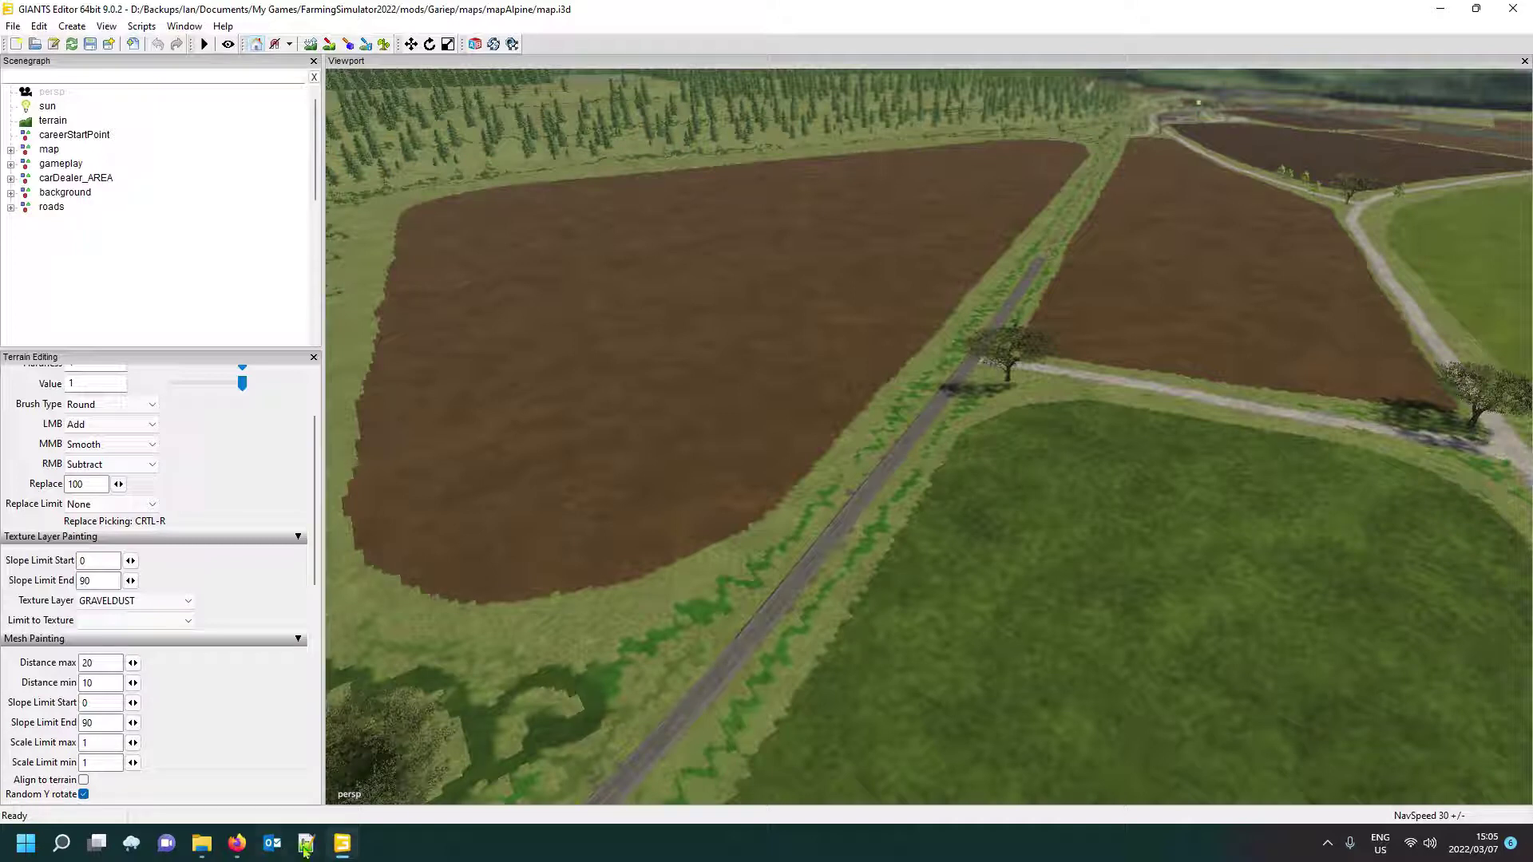
Switch to File Explorer, open the mapAlpine data folder and locate the densityMap_fruits file.
mouse_move(205, 846)
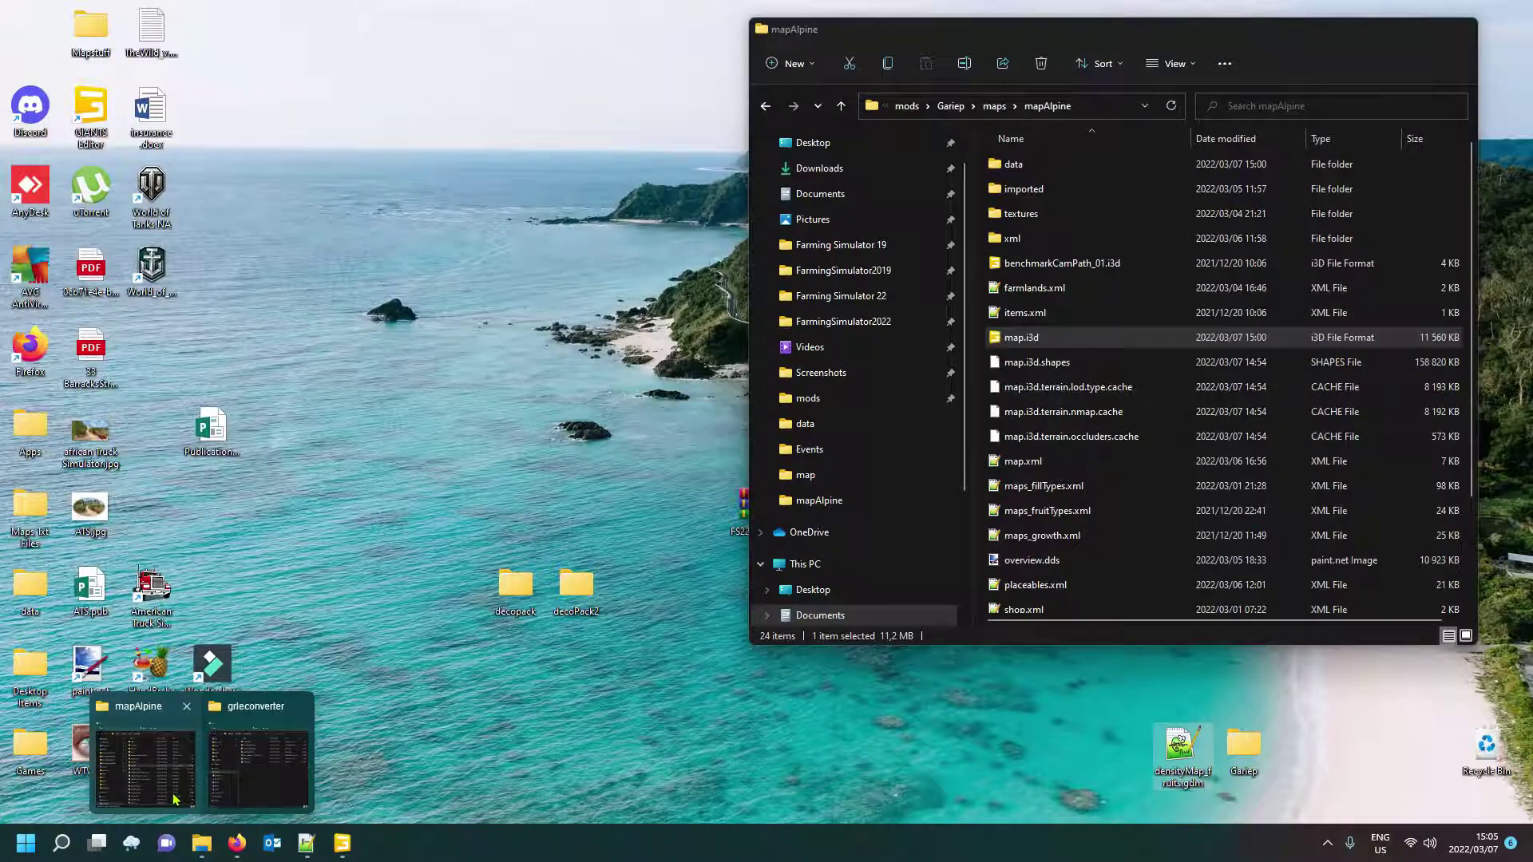
click(194, 802)
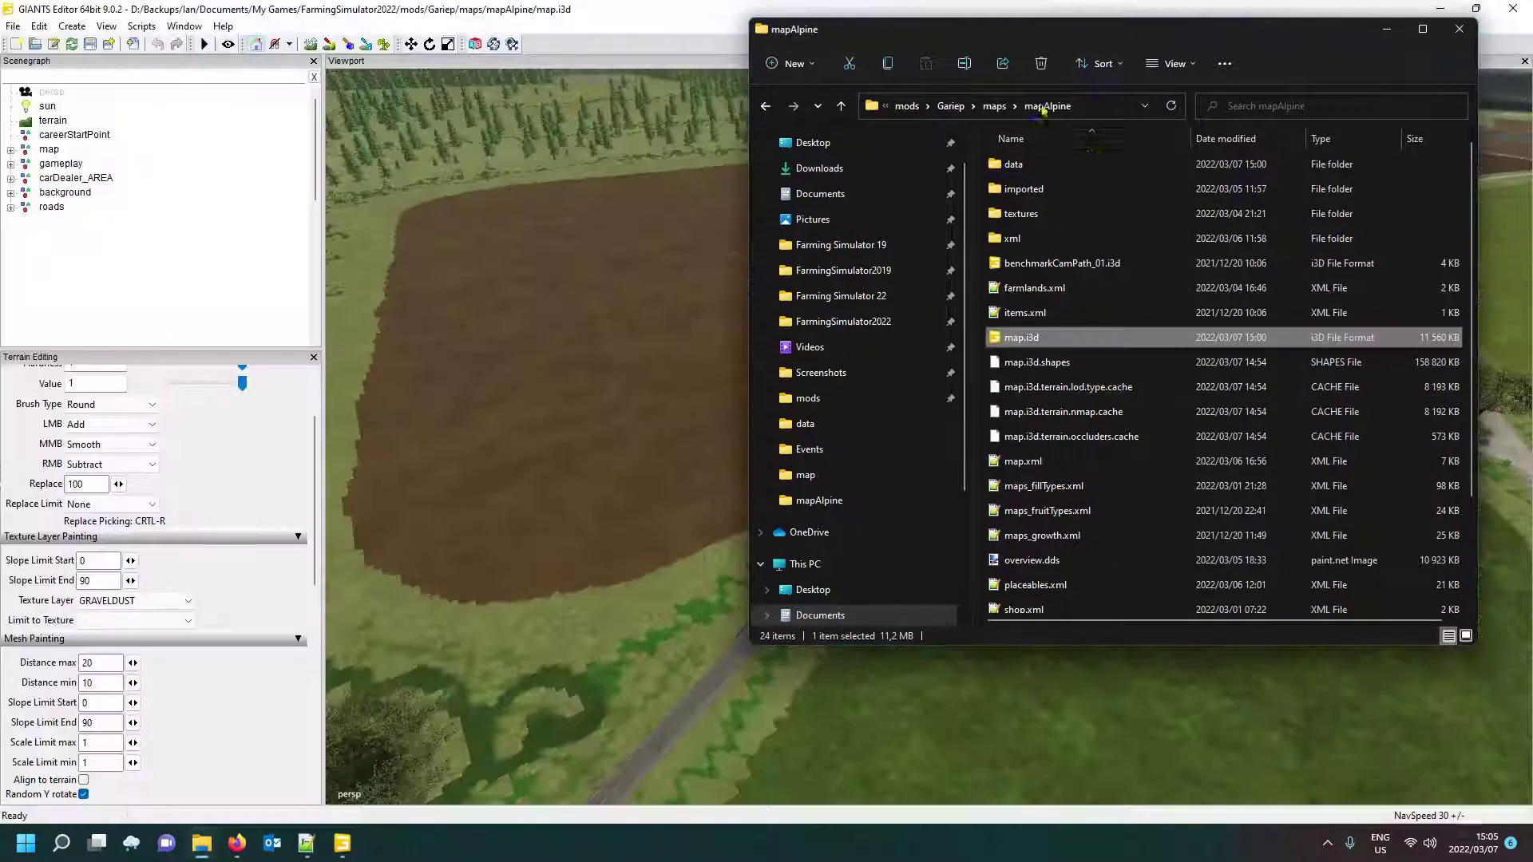
double_click(1013, 164)
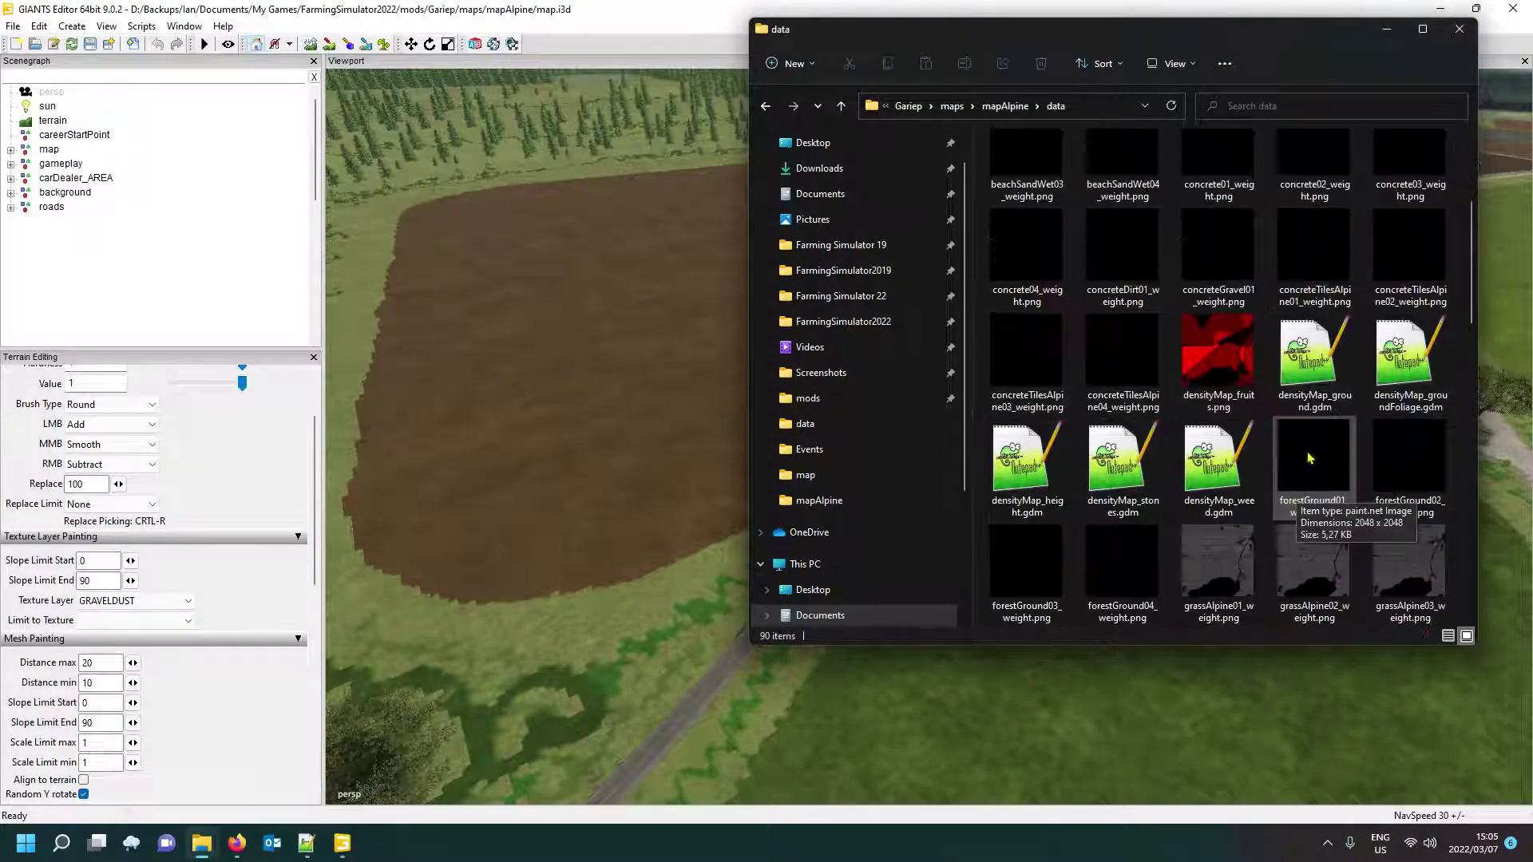
click(1308, 367)
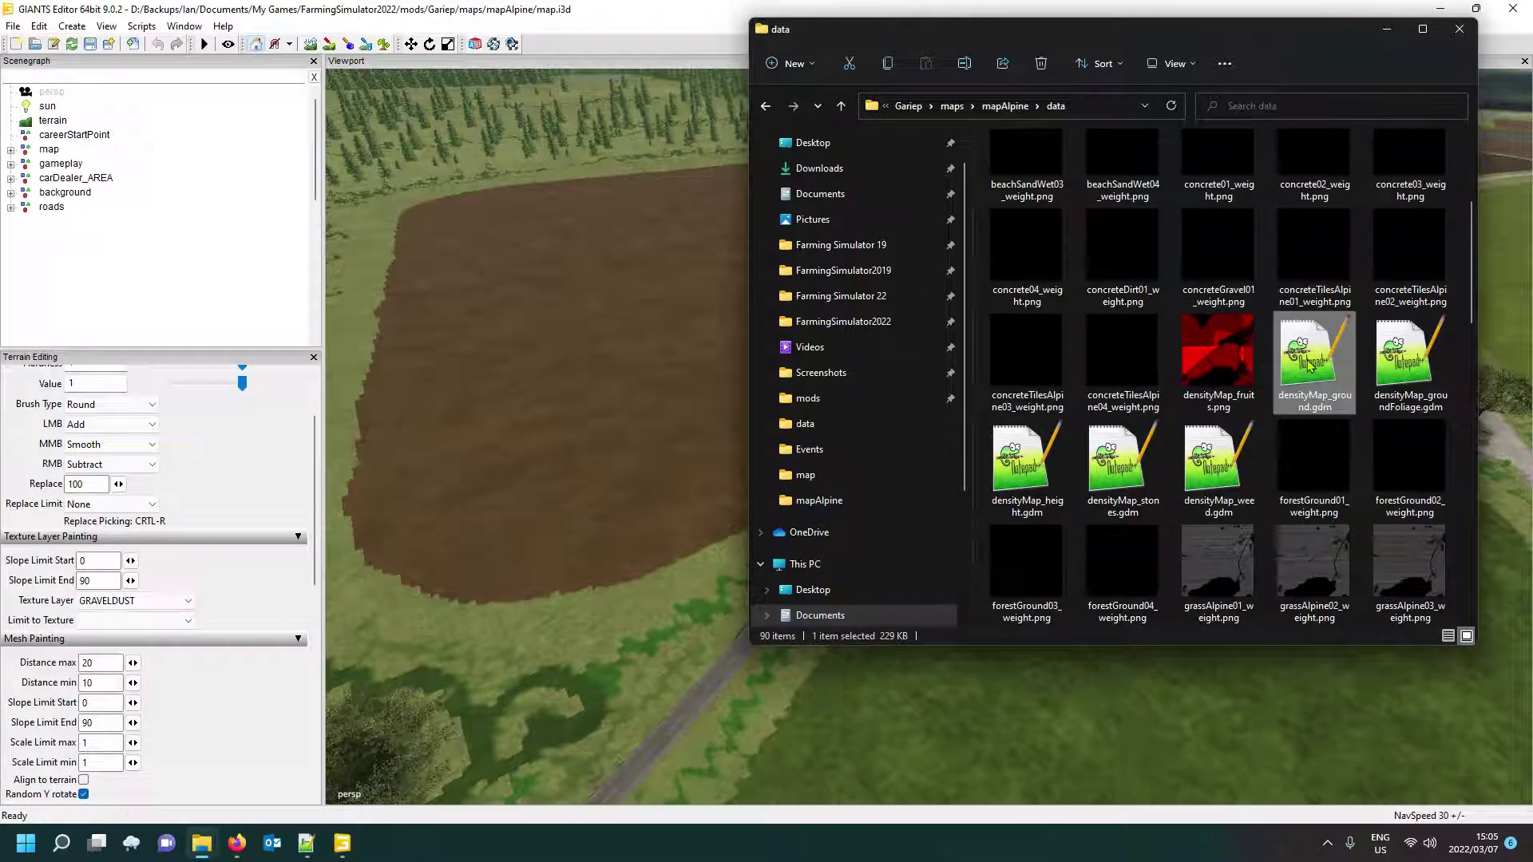
click(1228, 363)
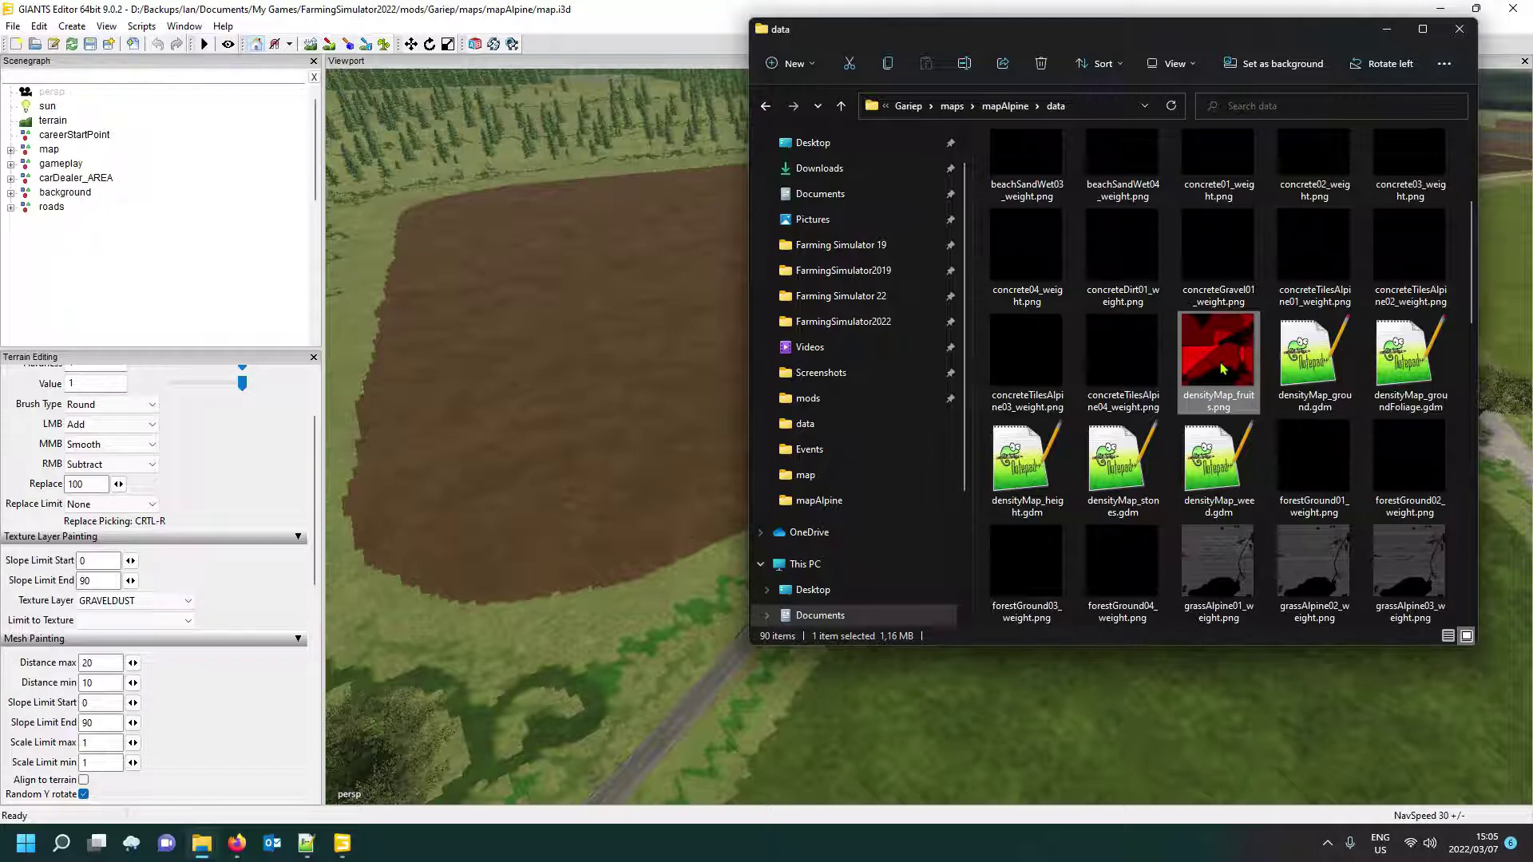
mouse_move(1223, 368)
click(1386, 30)
right_drag(1073, 359, 982, 388)
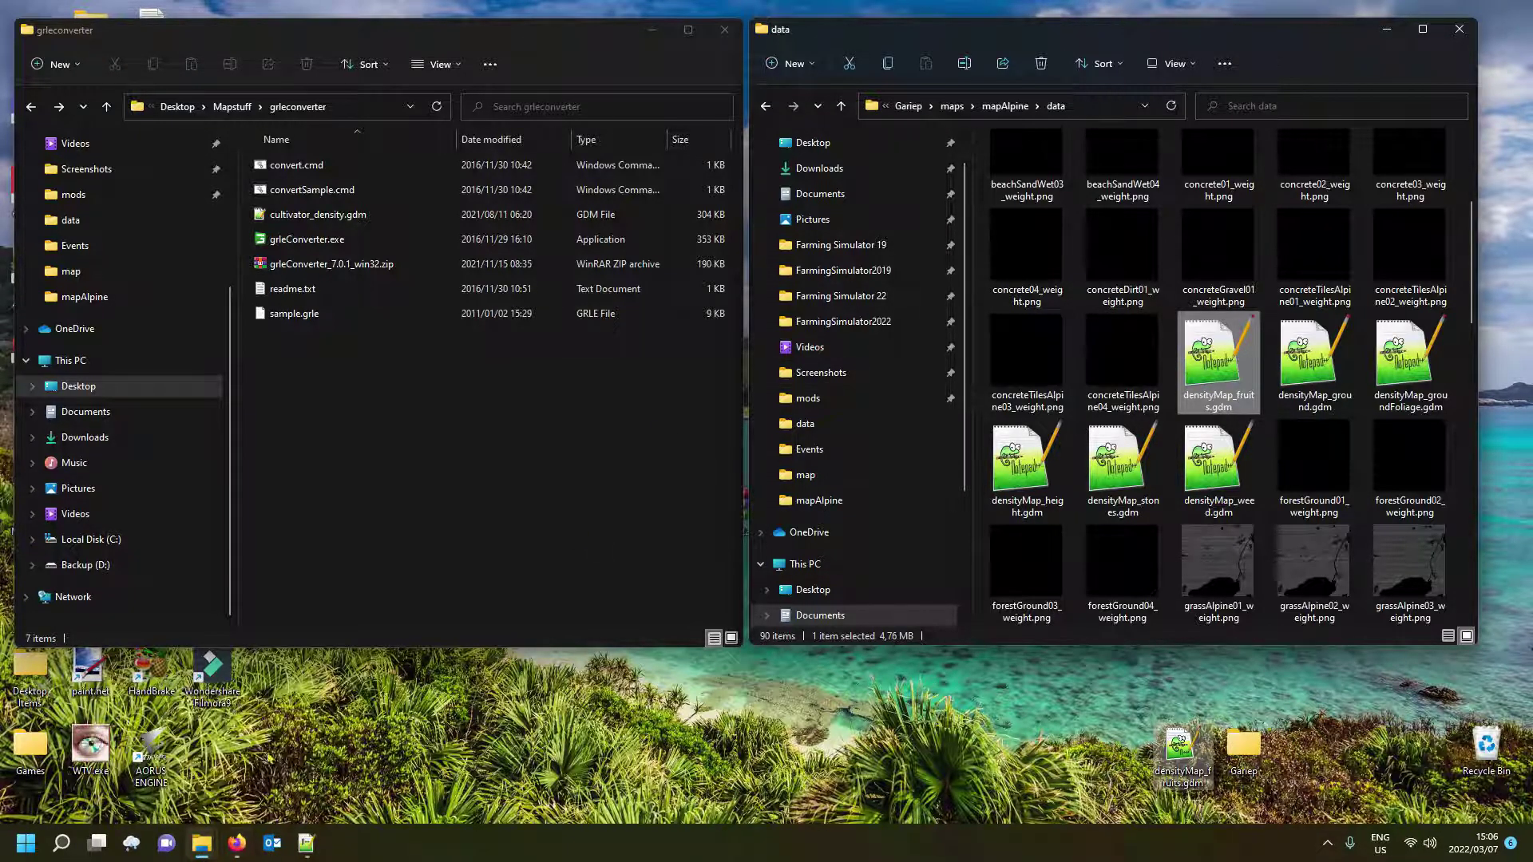
Switch to Firefox and review the GIANTS Developer Network, GIMP and Notepad++ download pages.
click(237, 844)
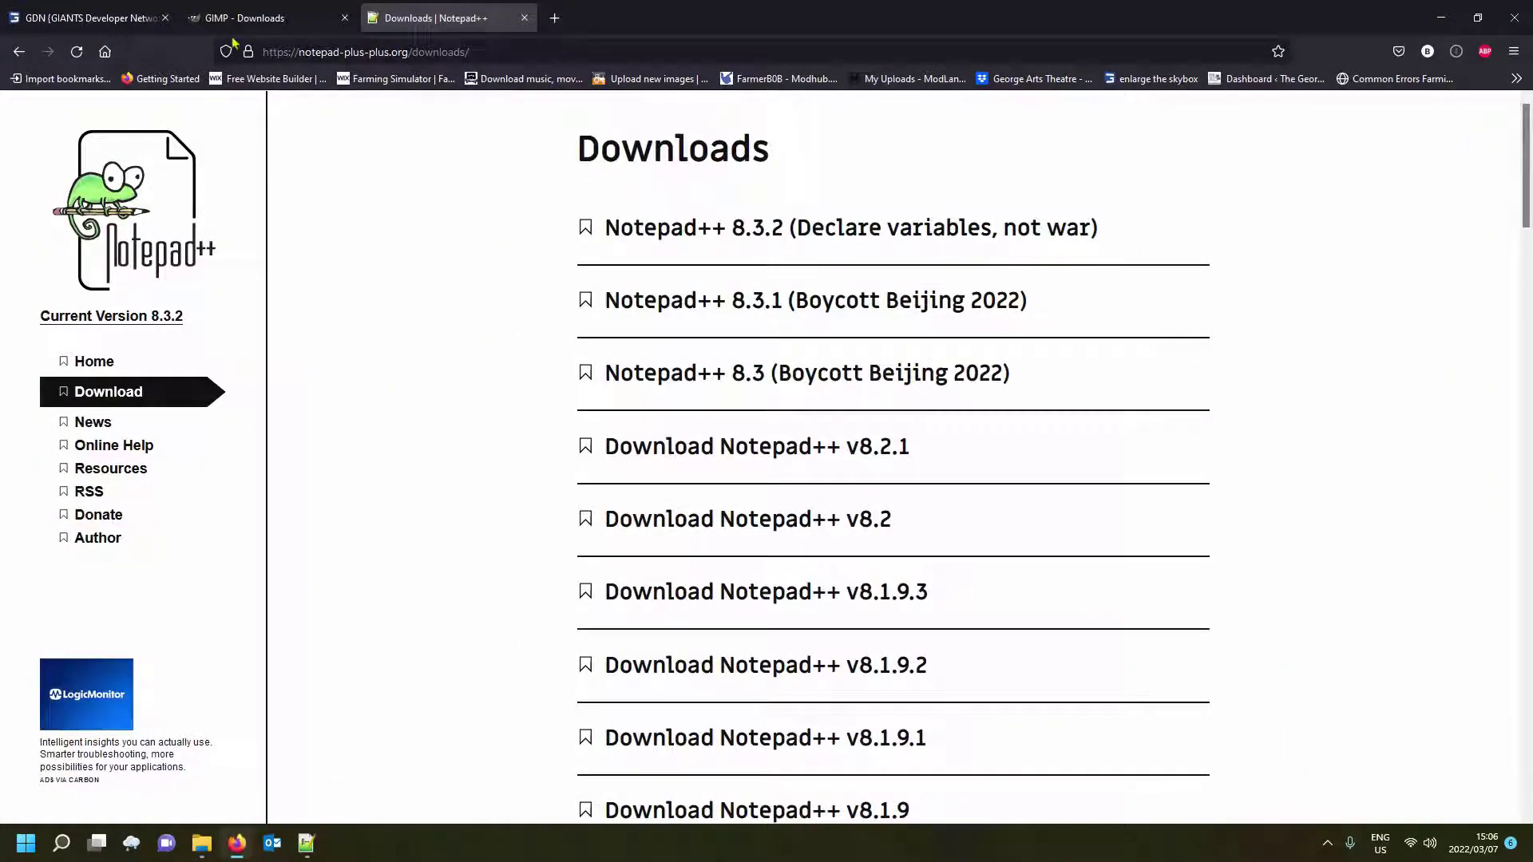
click(76, 27)
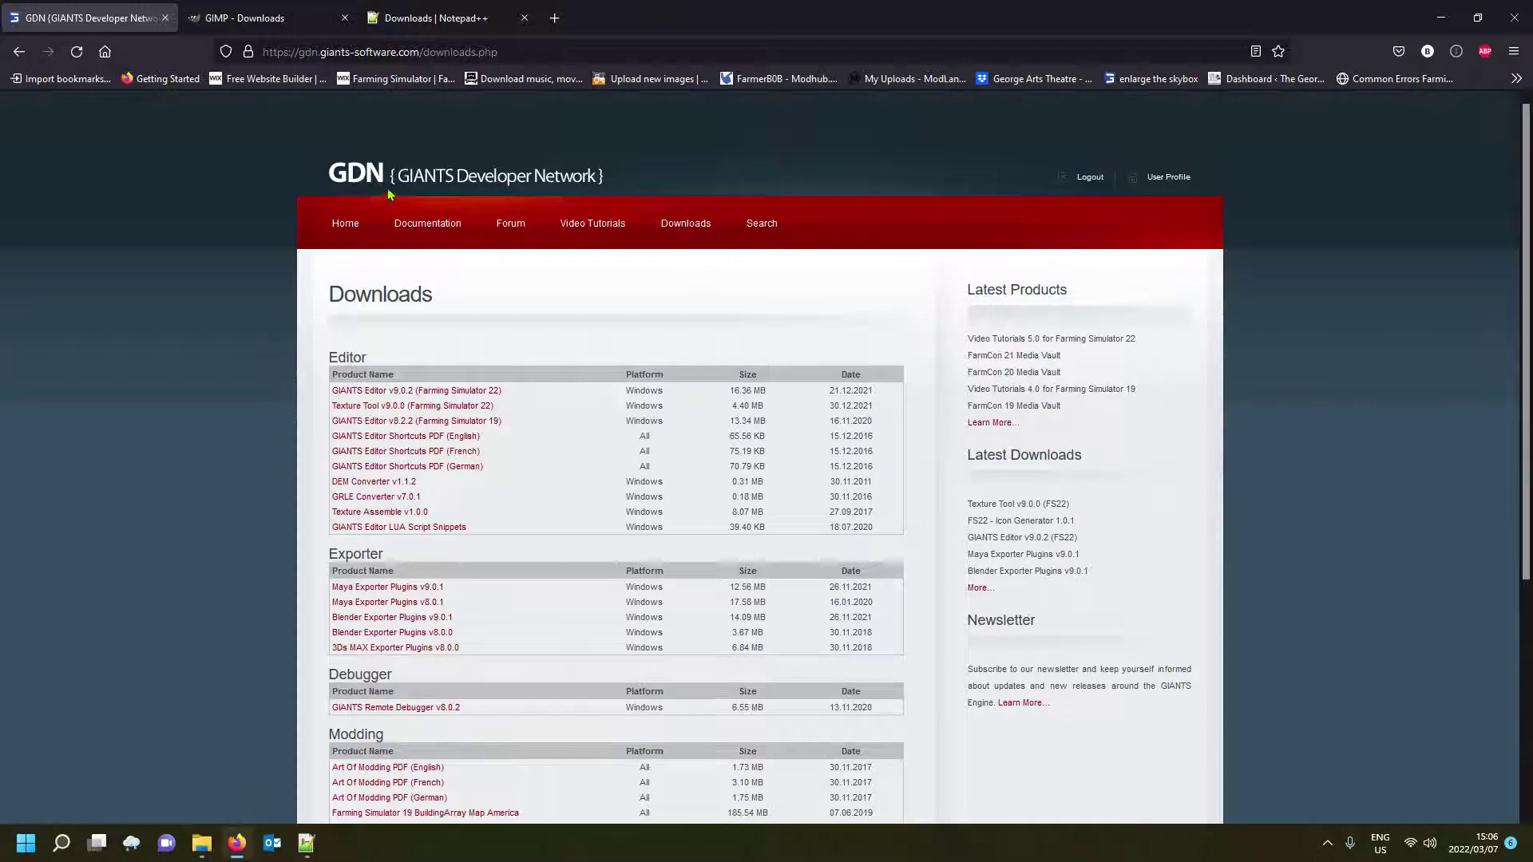
click(245, 20)
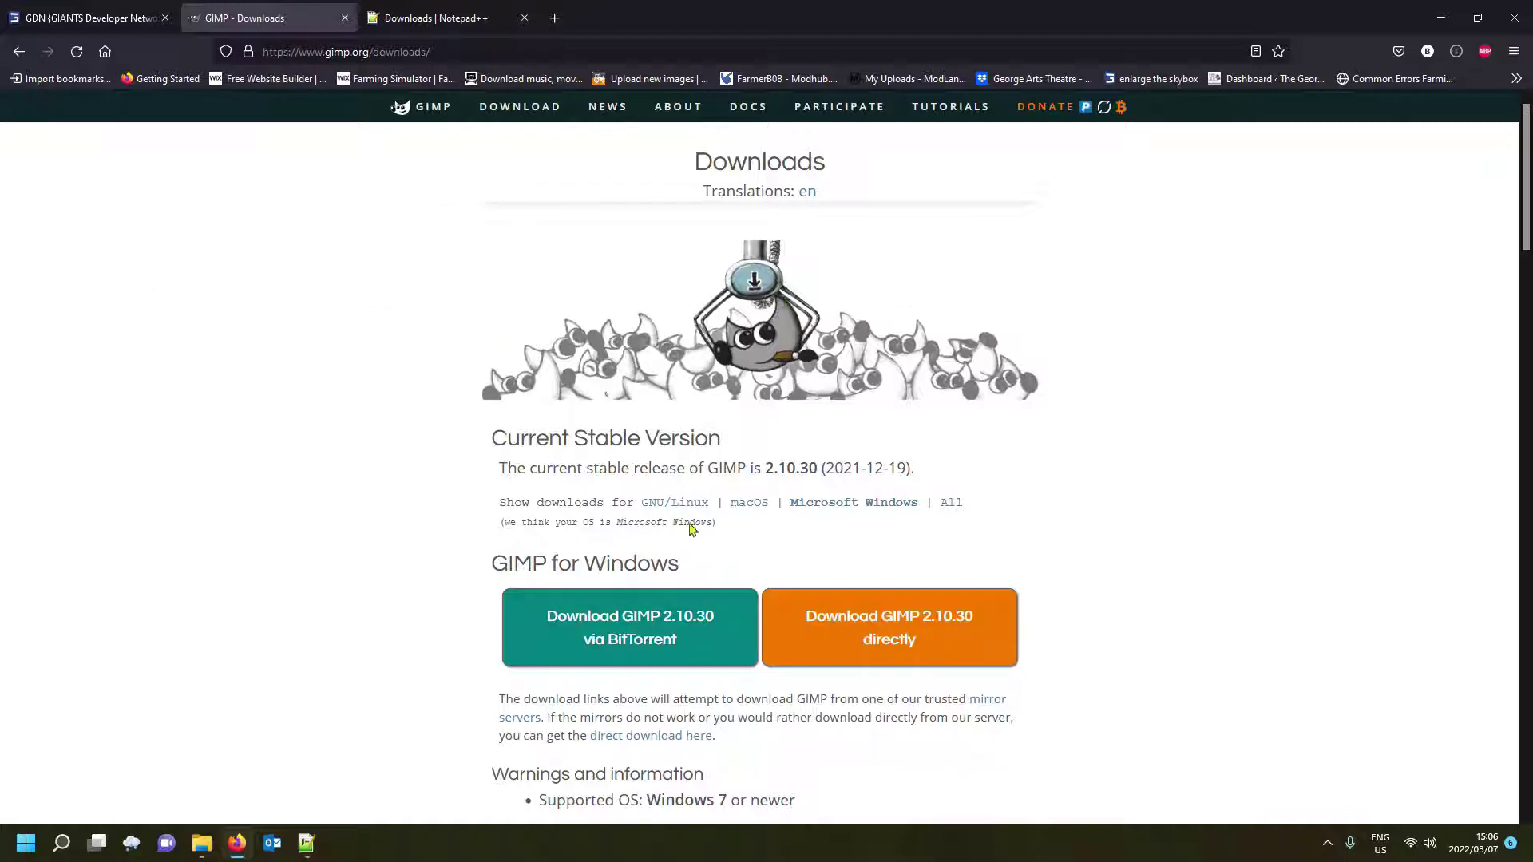
click(417, 25)
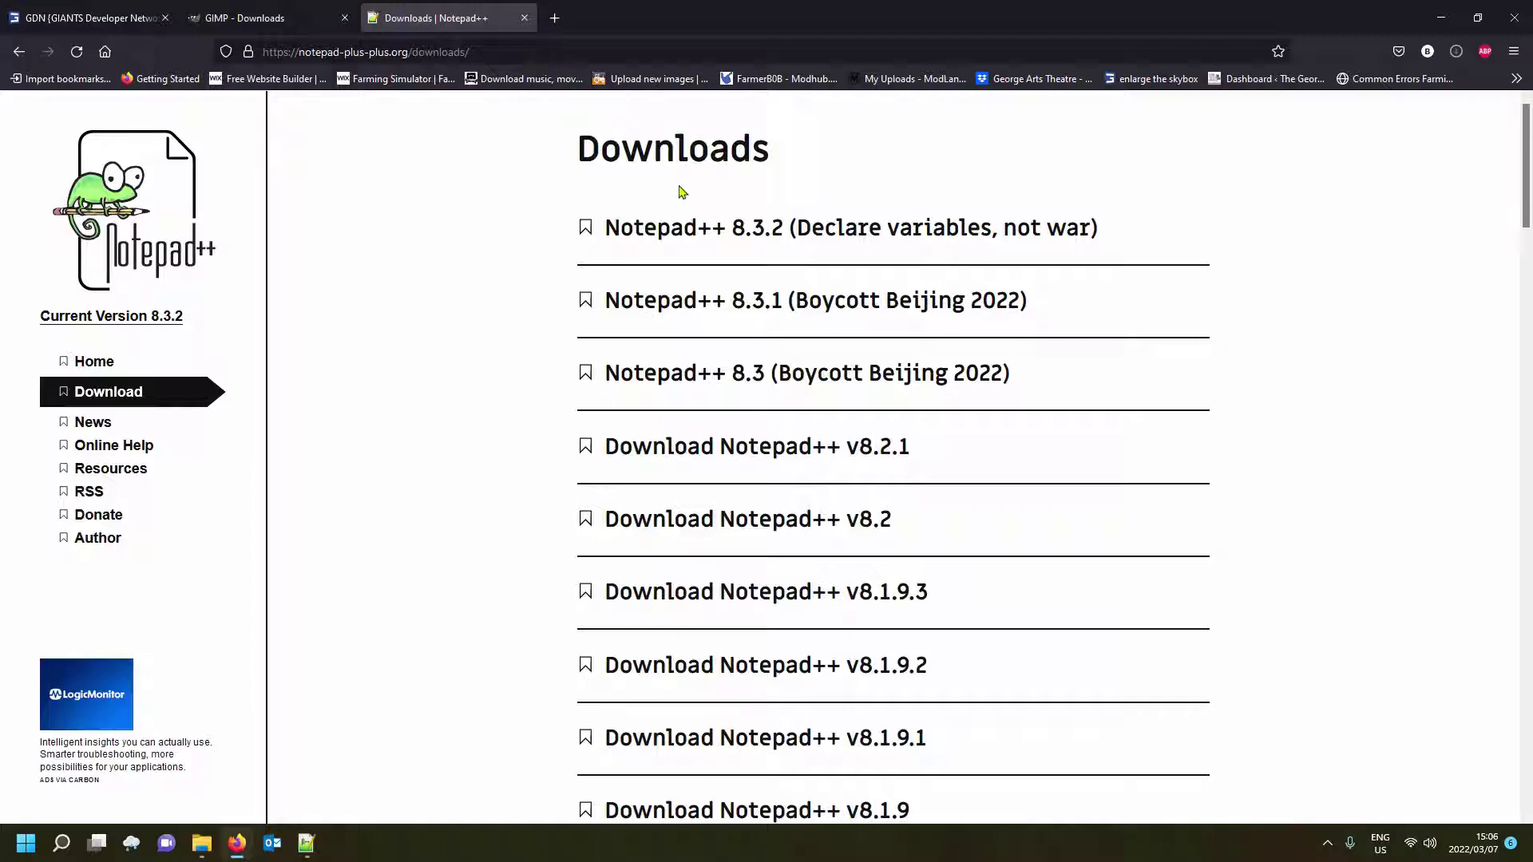
click(1442, 17)
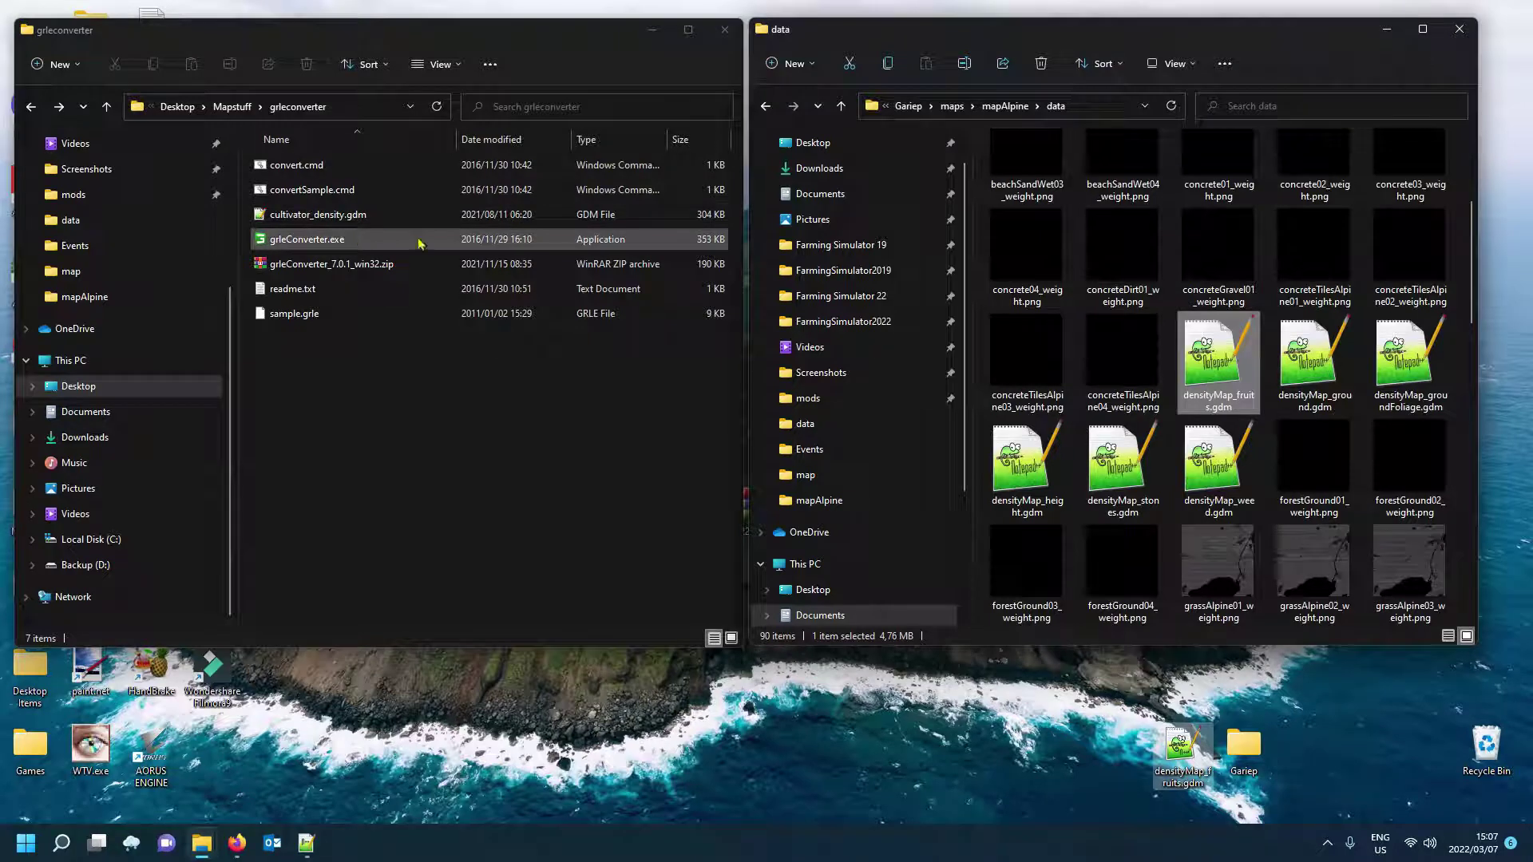
click(294, 169)
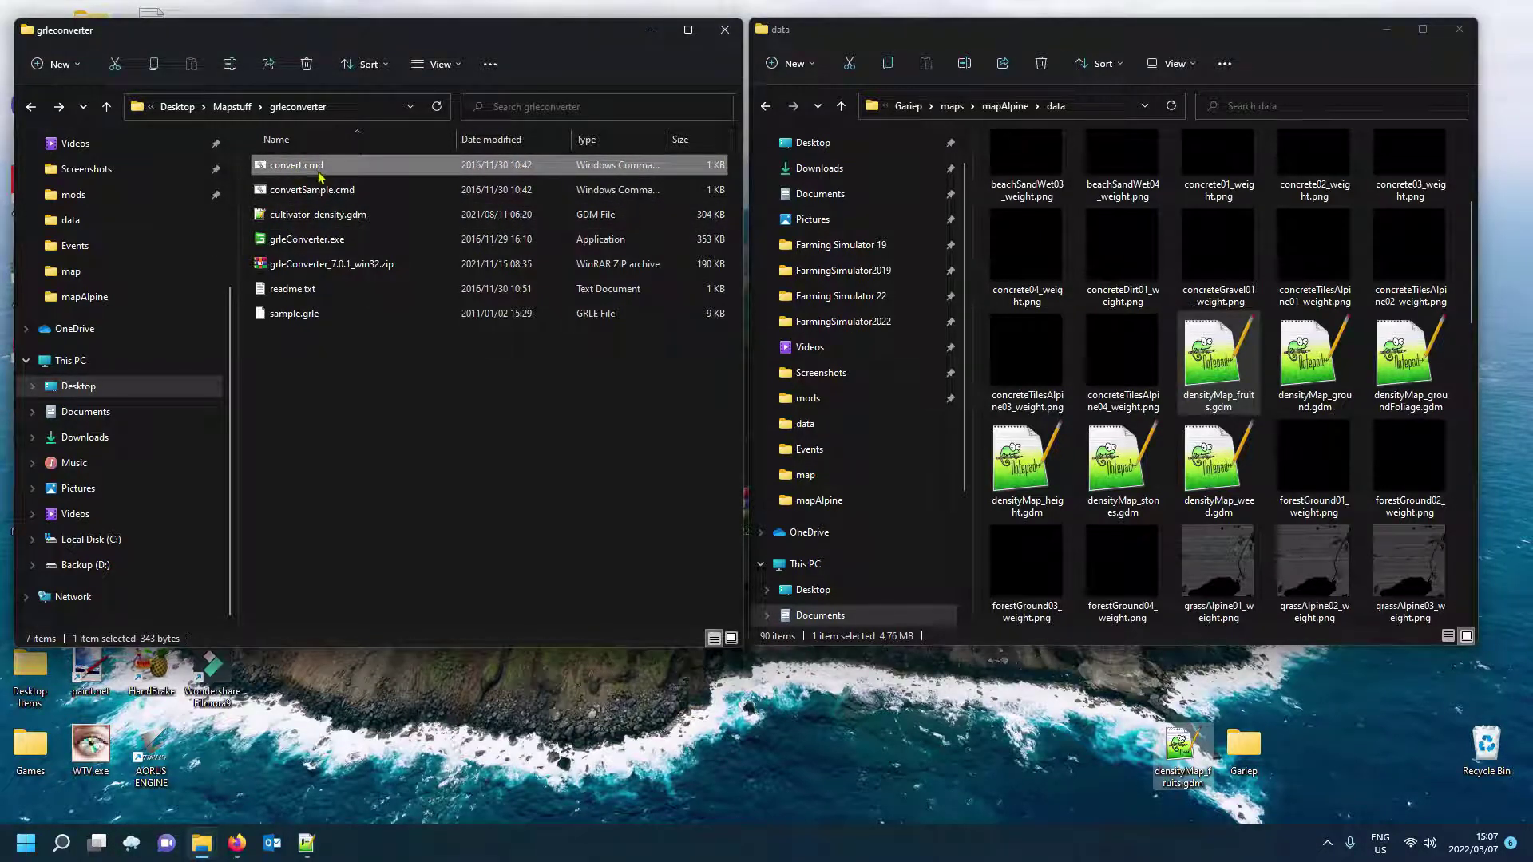
click(438, 63)
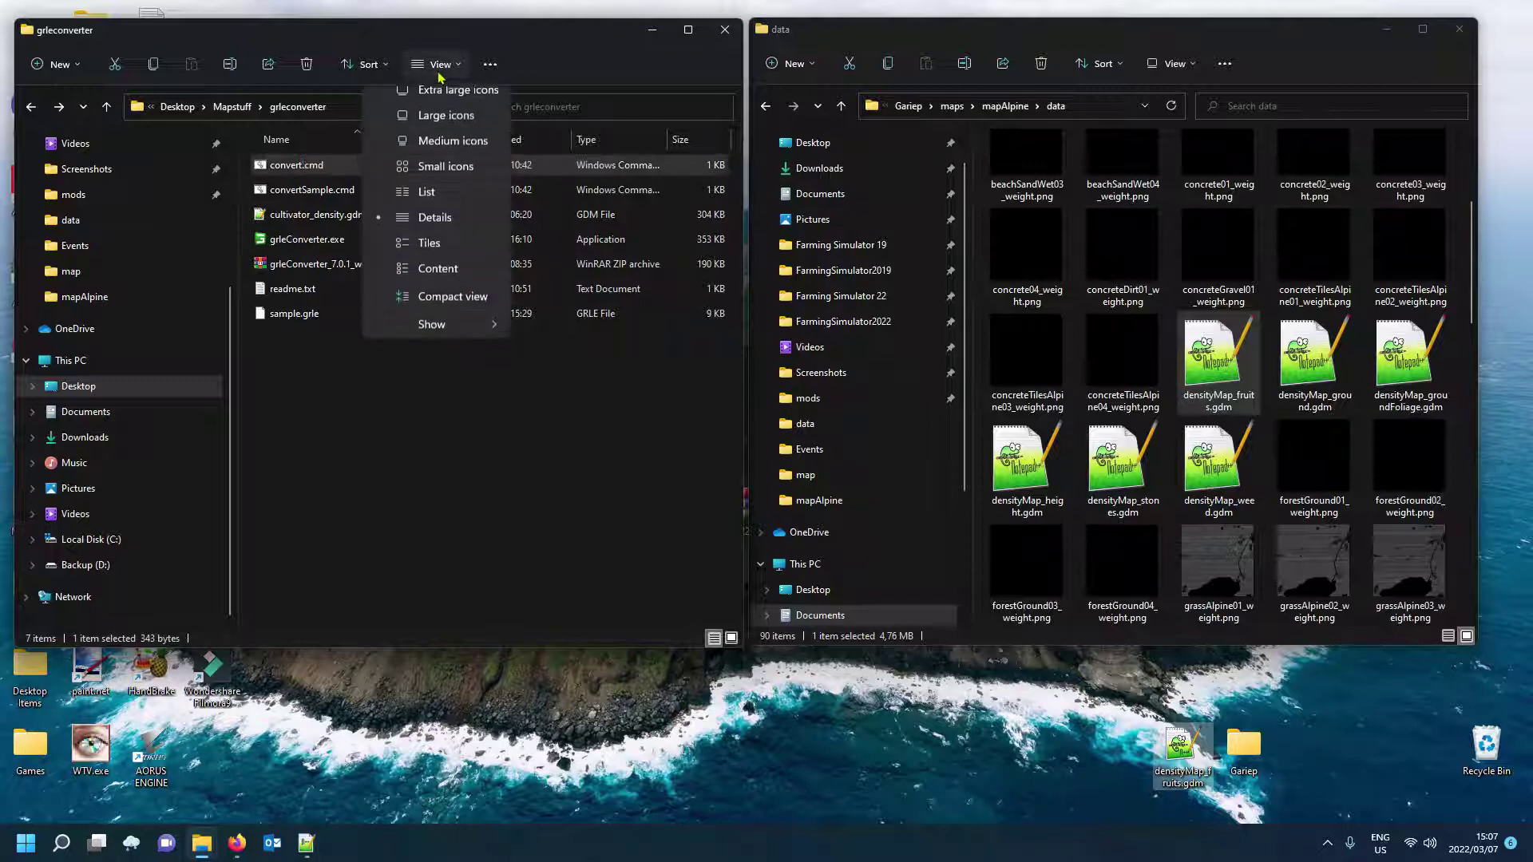
mouse_move(461, 336)
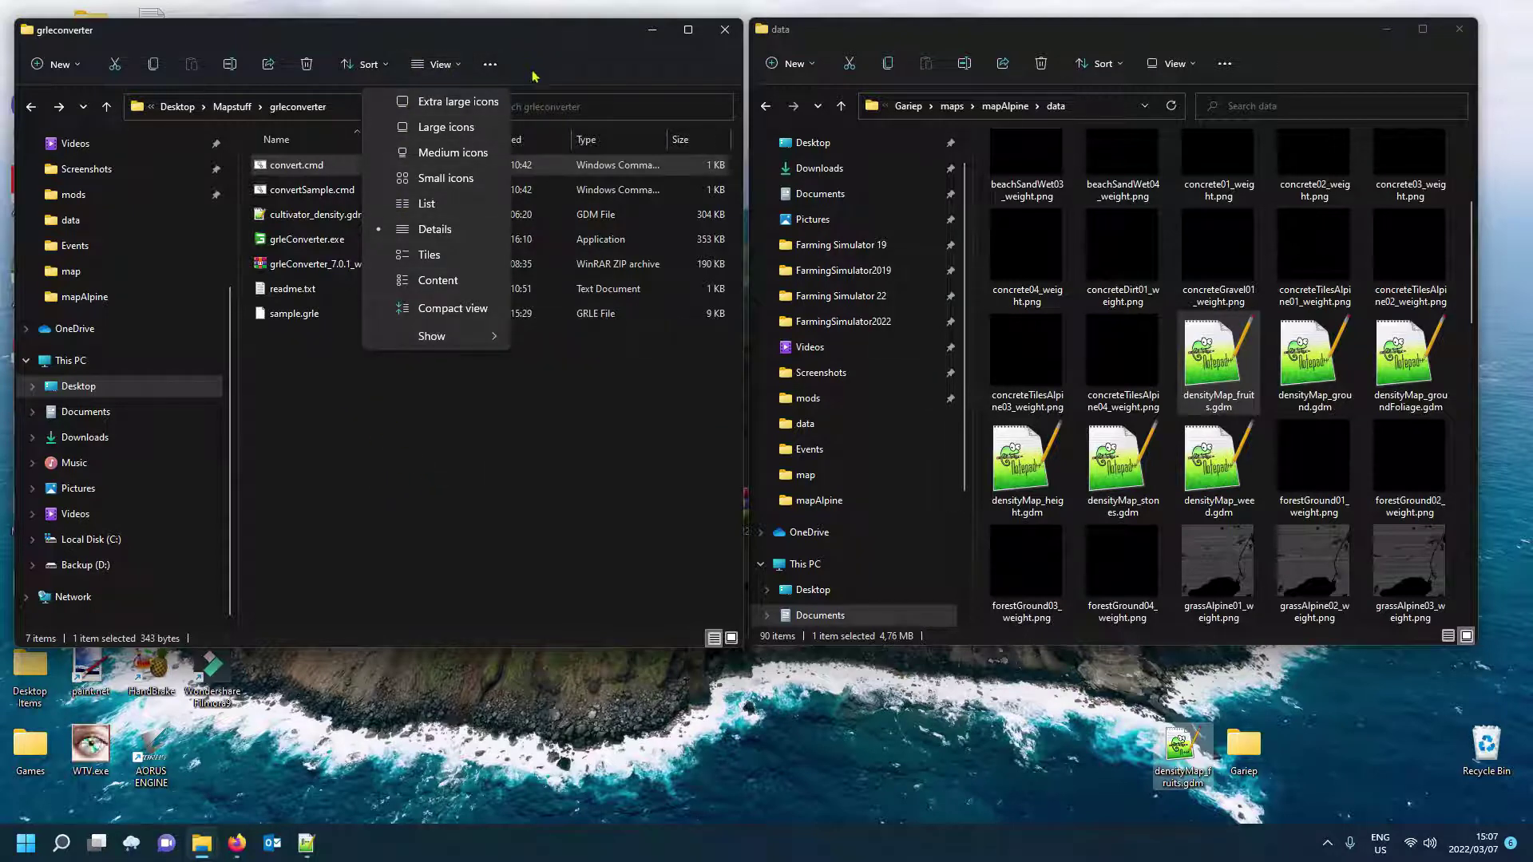
click(406, 527)
click(421, 497)
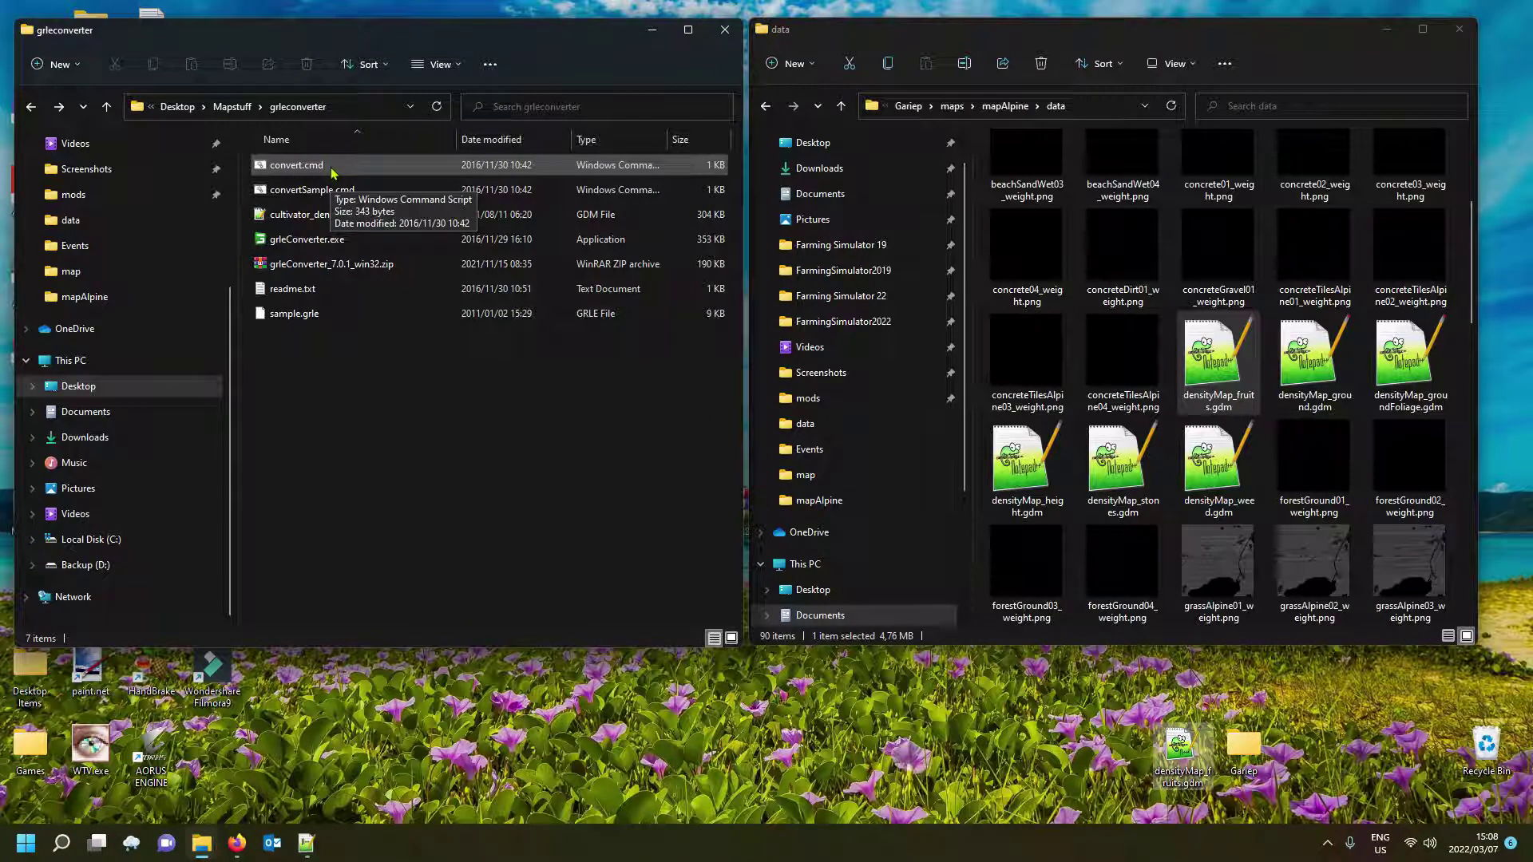
Convert densityMap_fruits.gdm to PNG with convert.cmd, and delete the original GDM file from the data folder.
click(1216, 375)
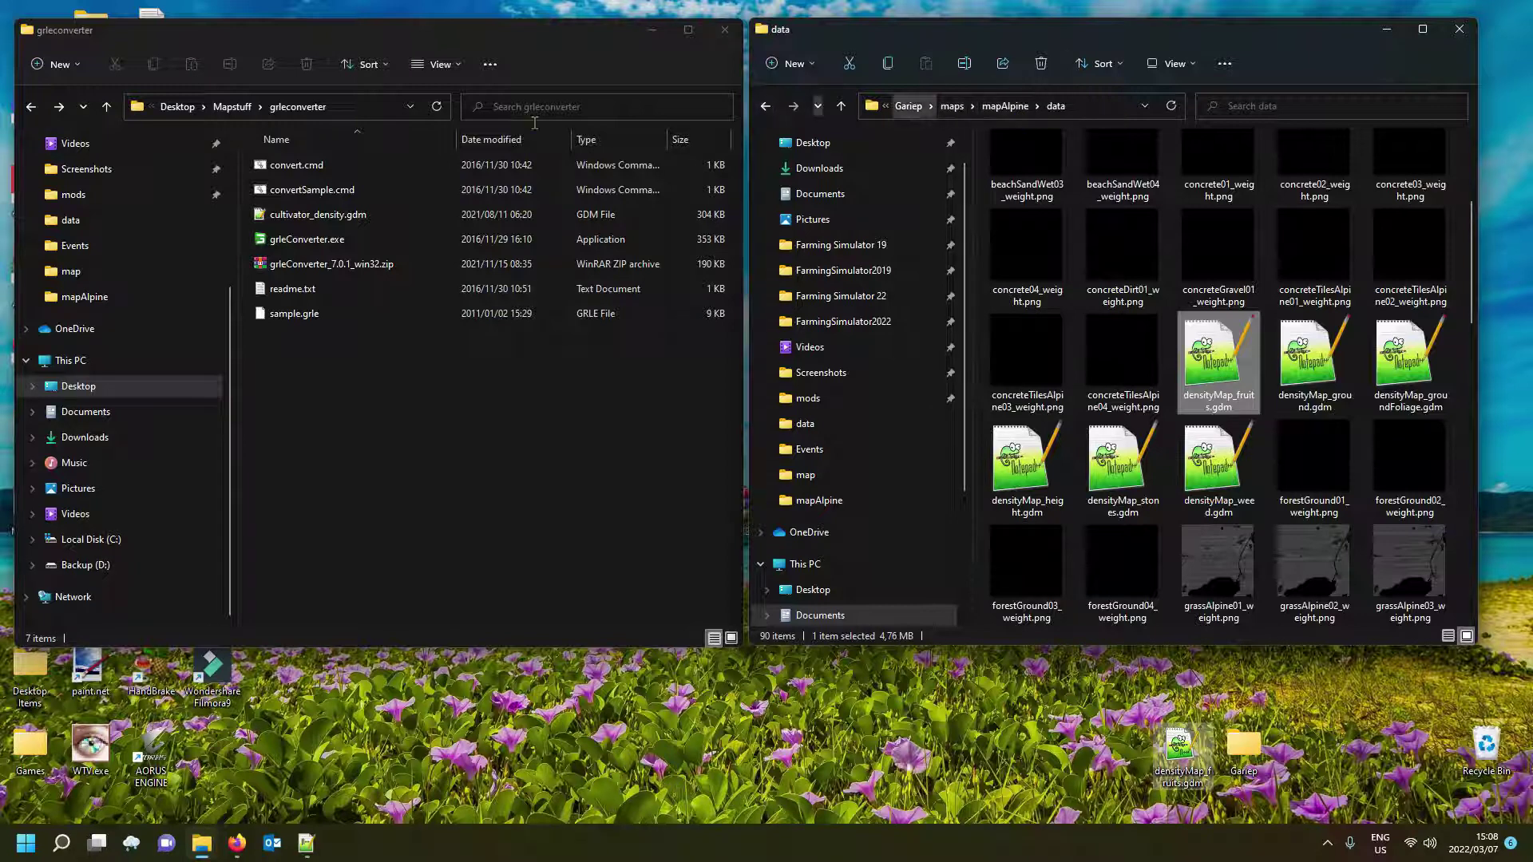
drag(1217, 363, 311, 171)
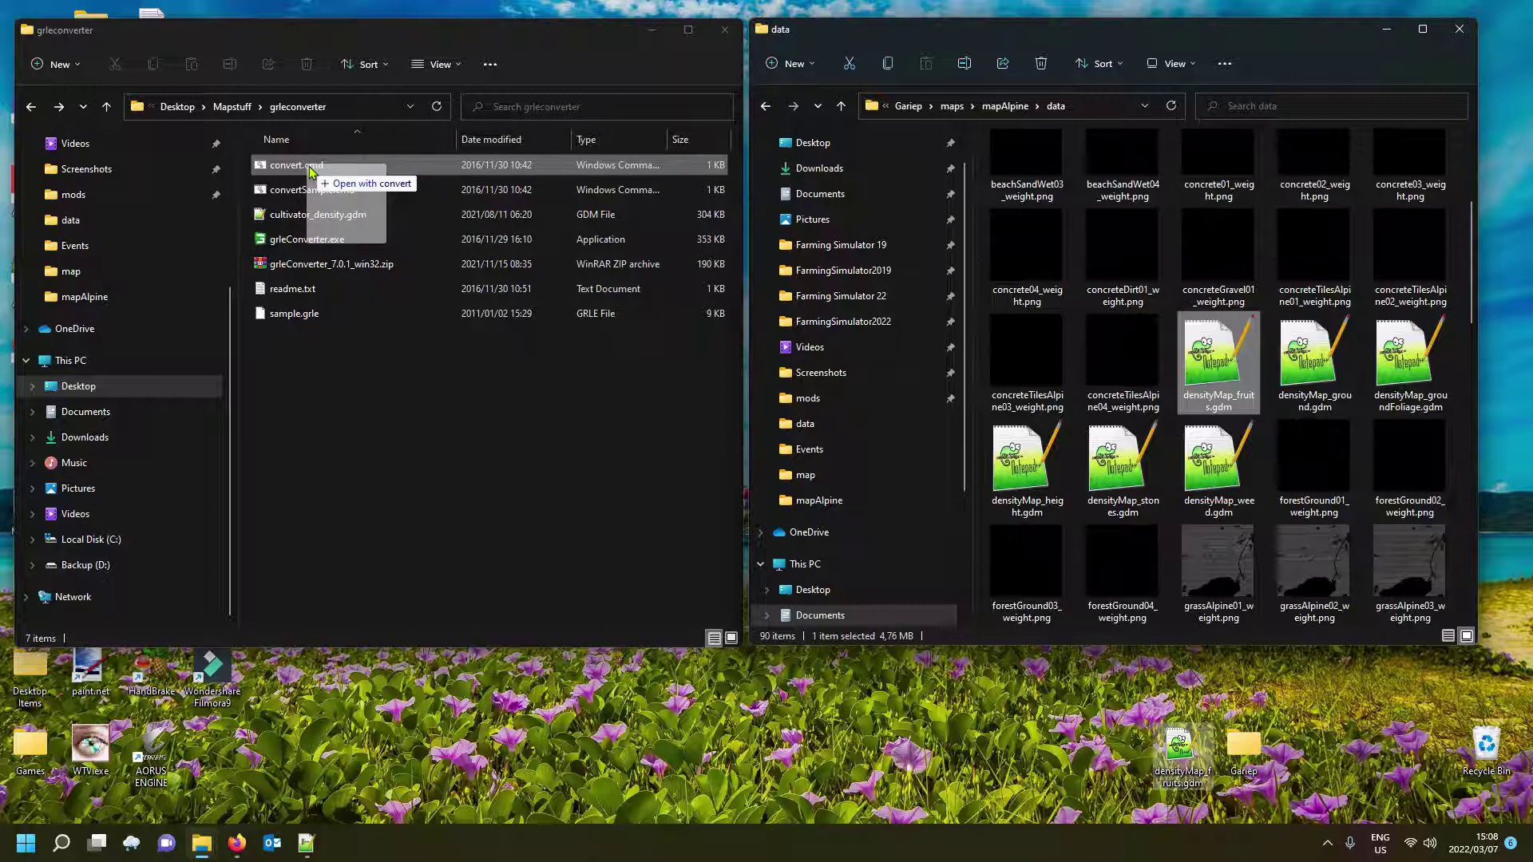
drag(311, 171, 312, 171)
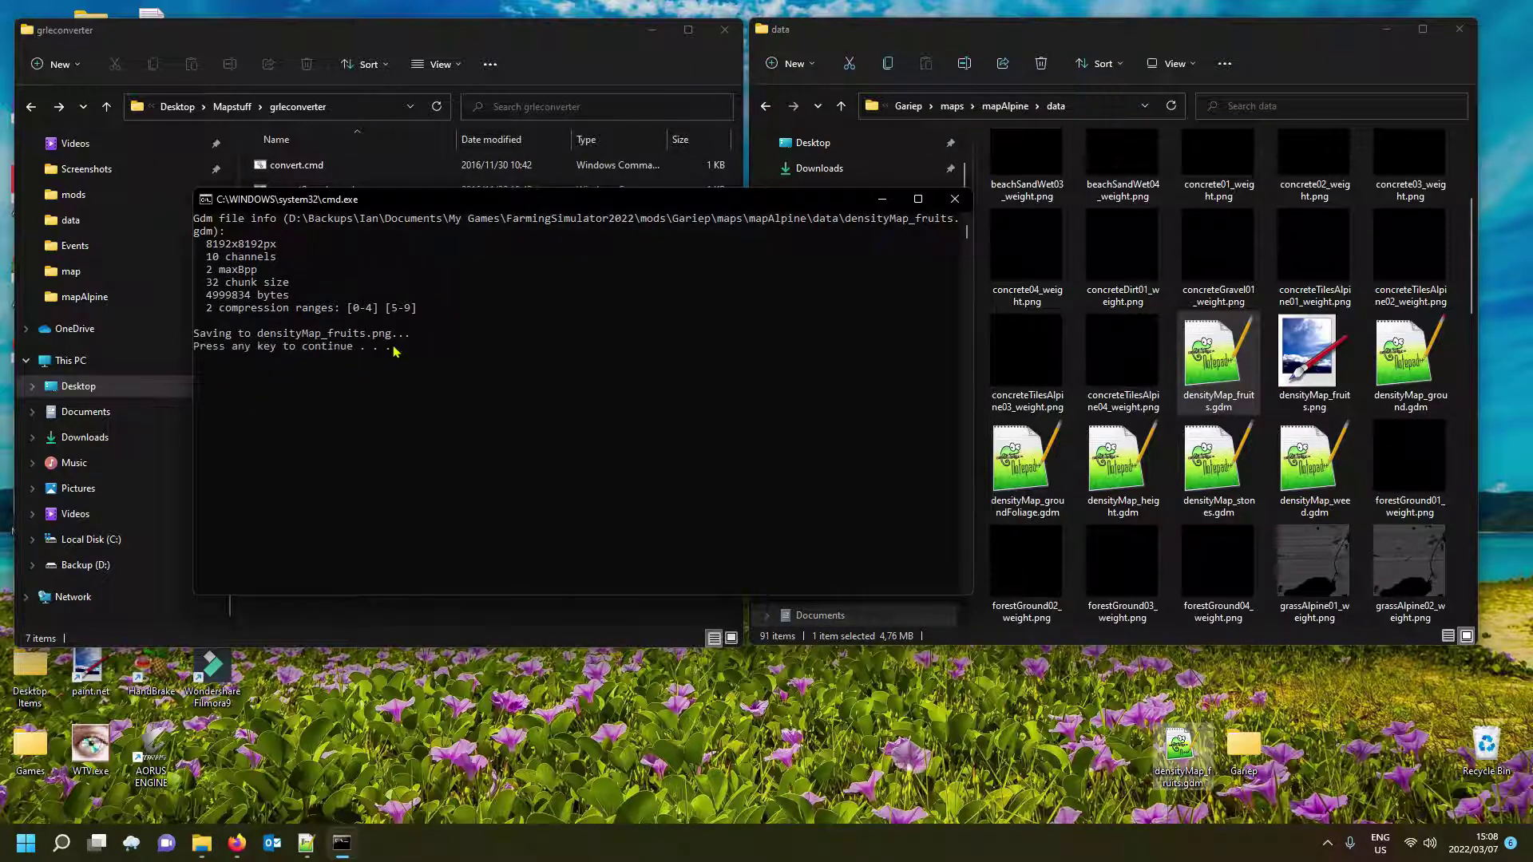
key(Return)
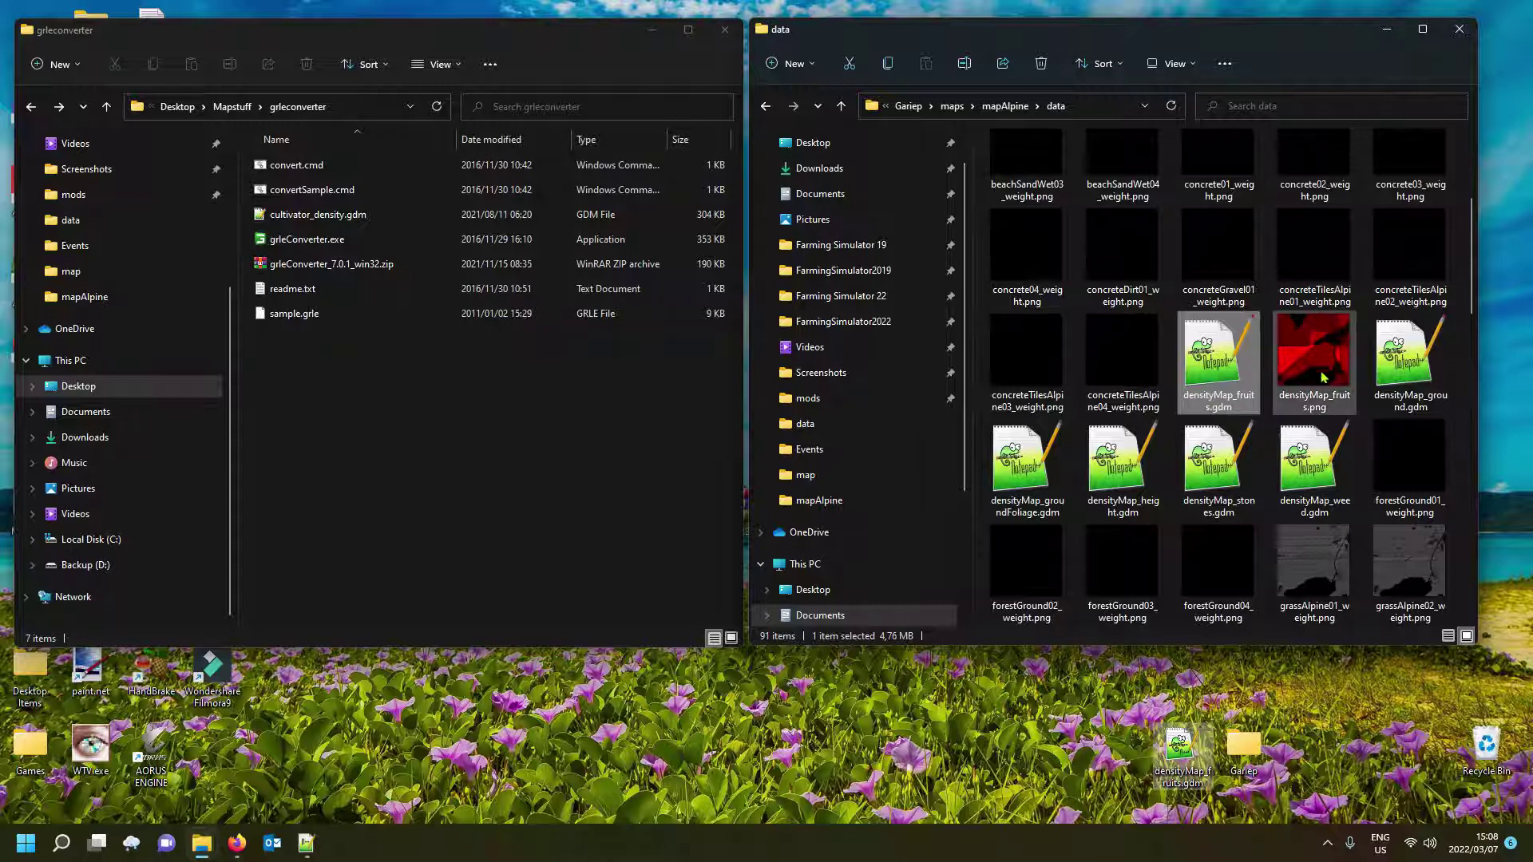
mouse_move(1323, 377)
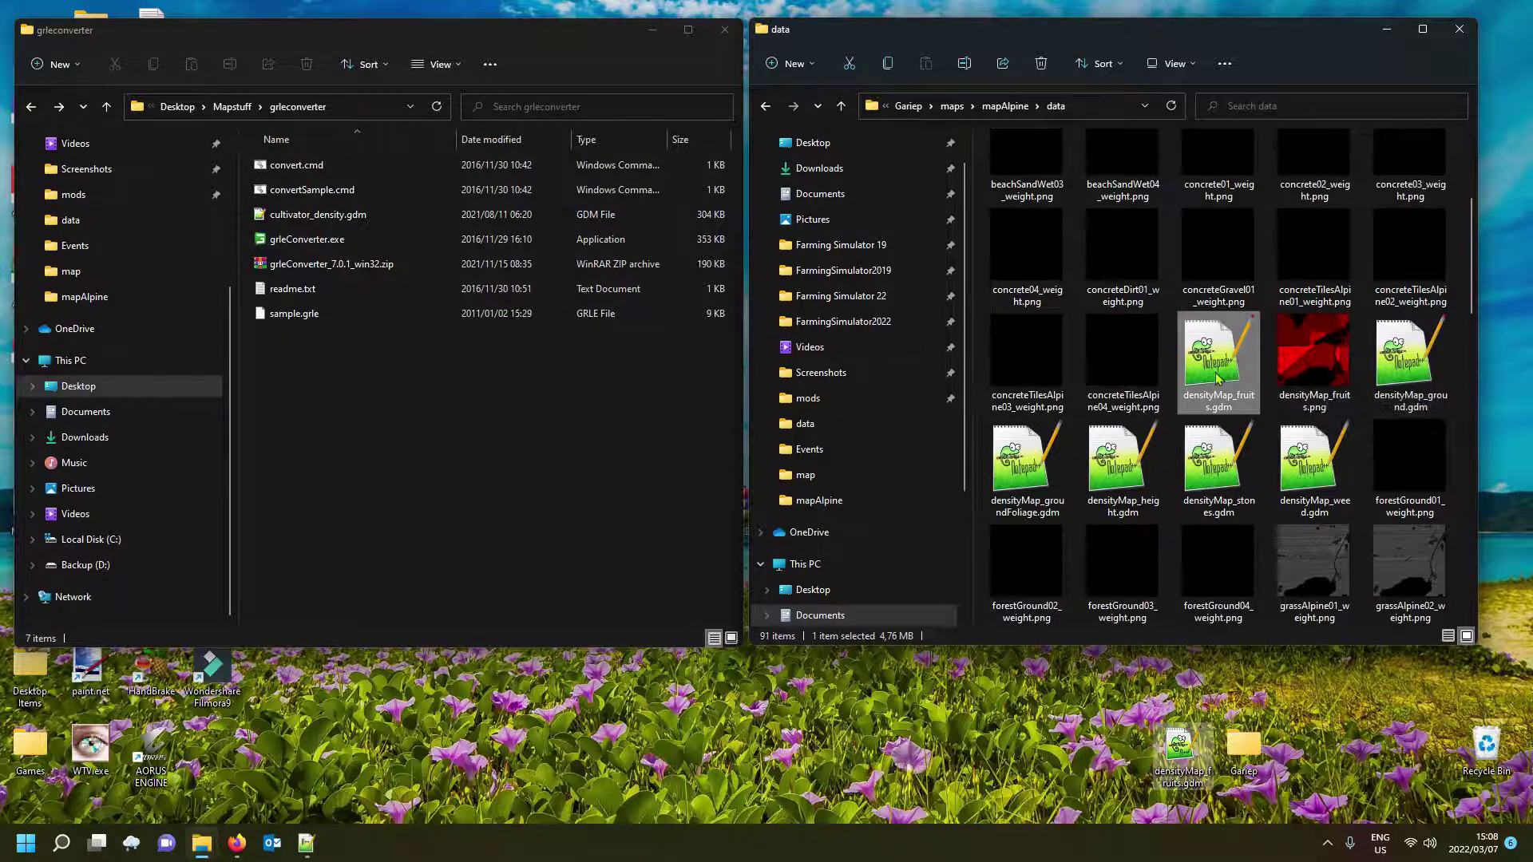
key(Delete)
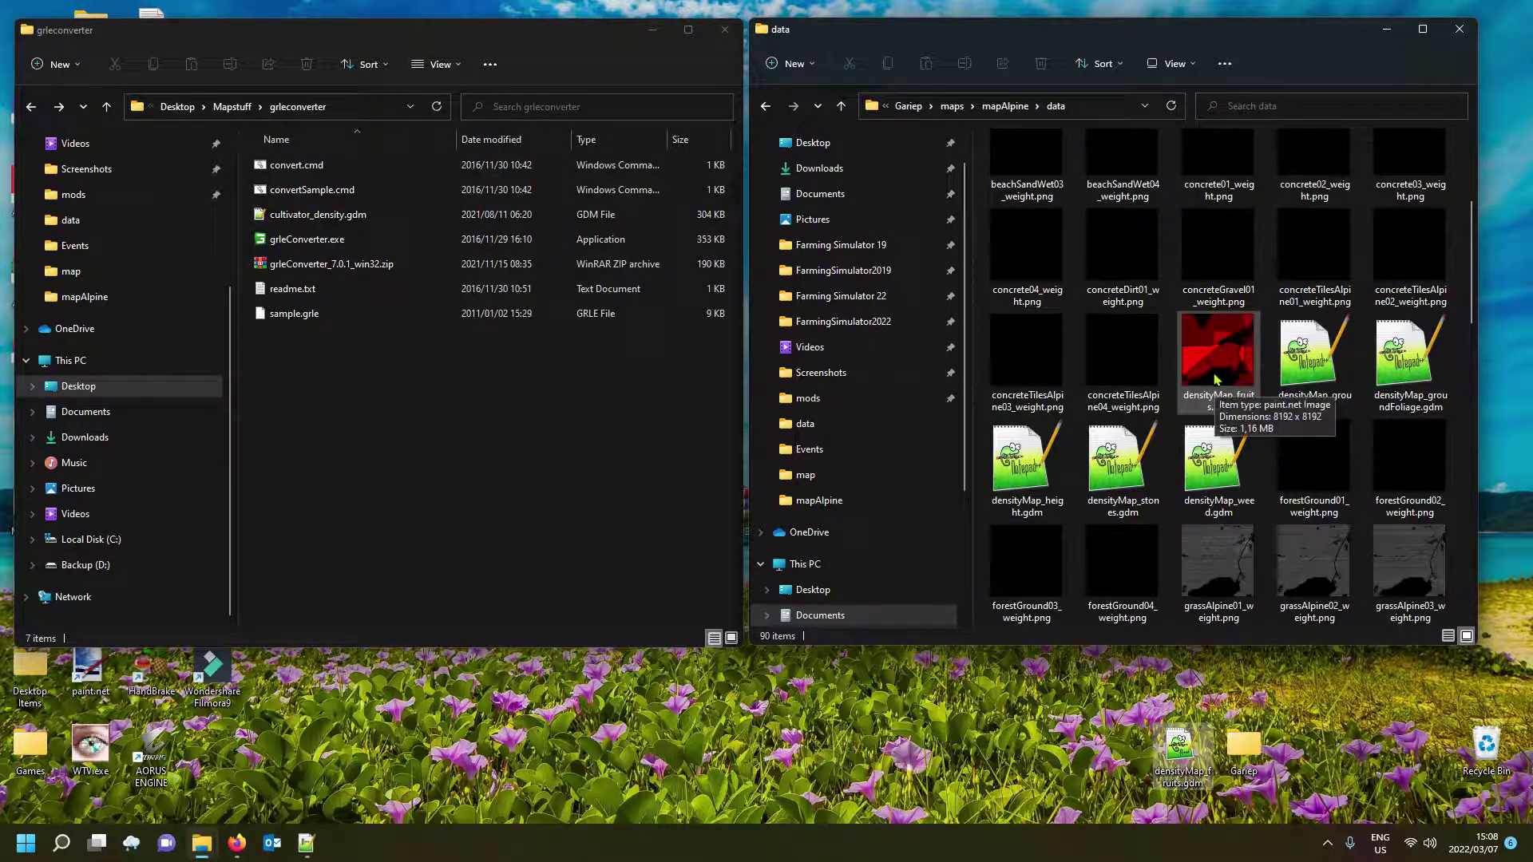
Inspect the converted densityMap_fruits.png in paint.net and in GIMP, closing each program without editing the image.
double_click(1212, 362)
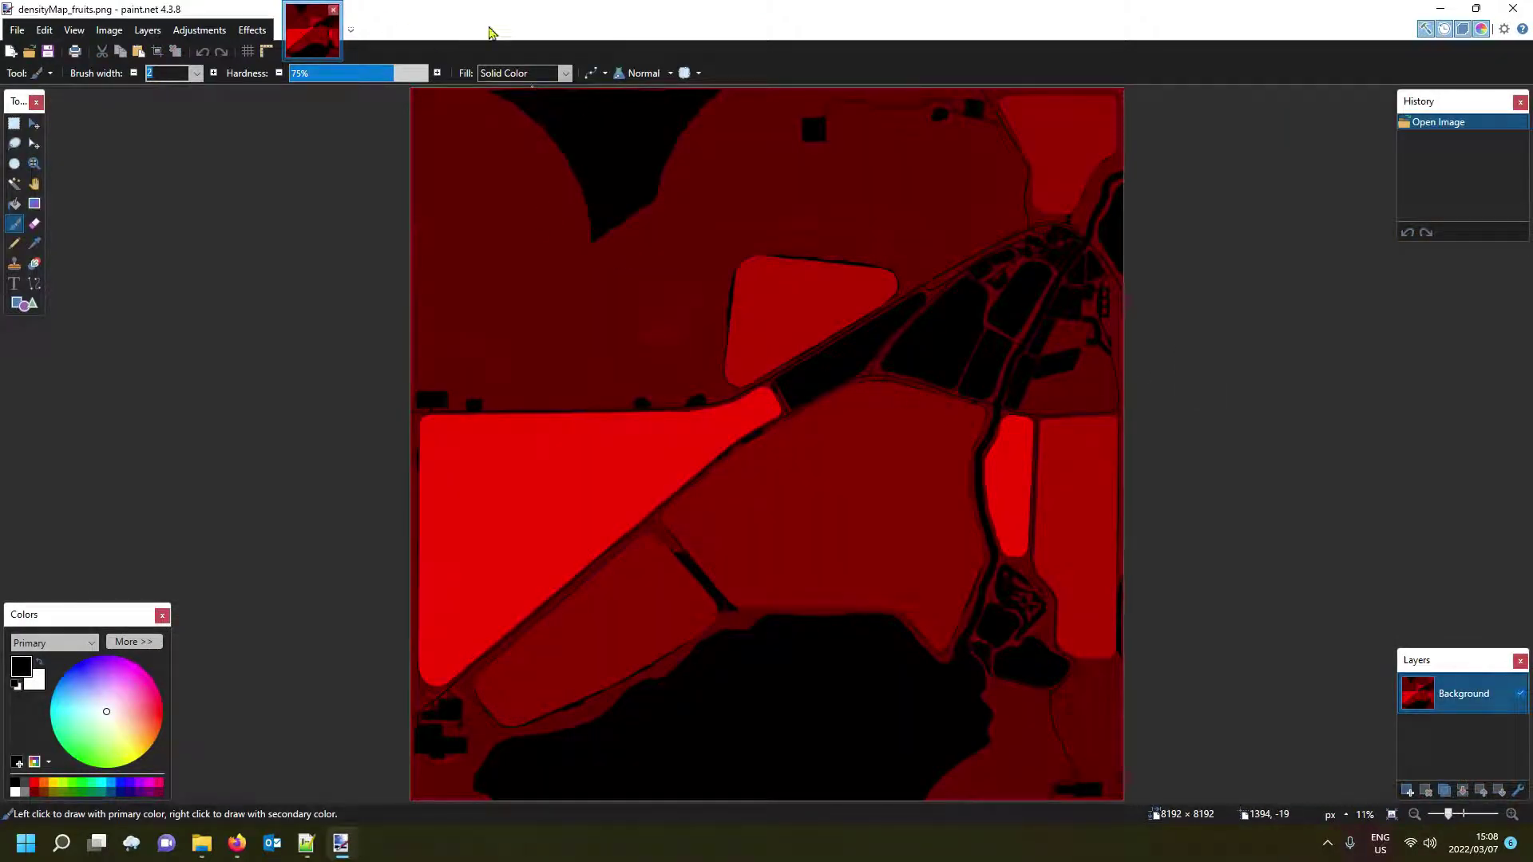
click(1513, 9)
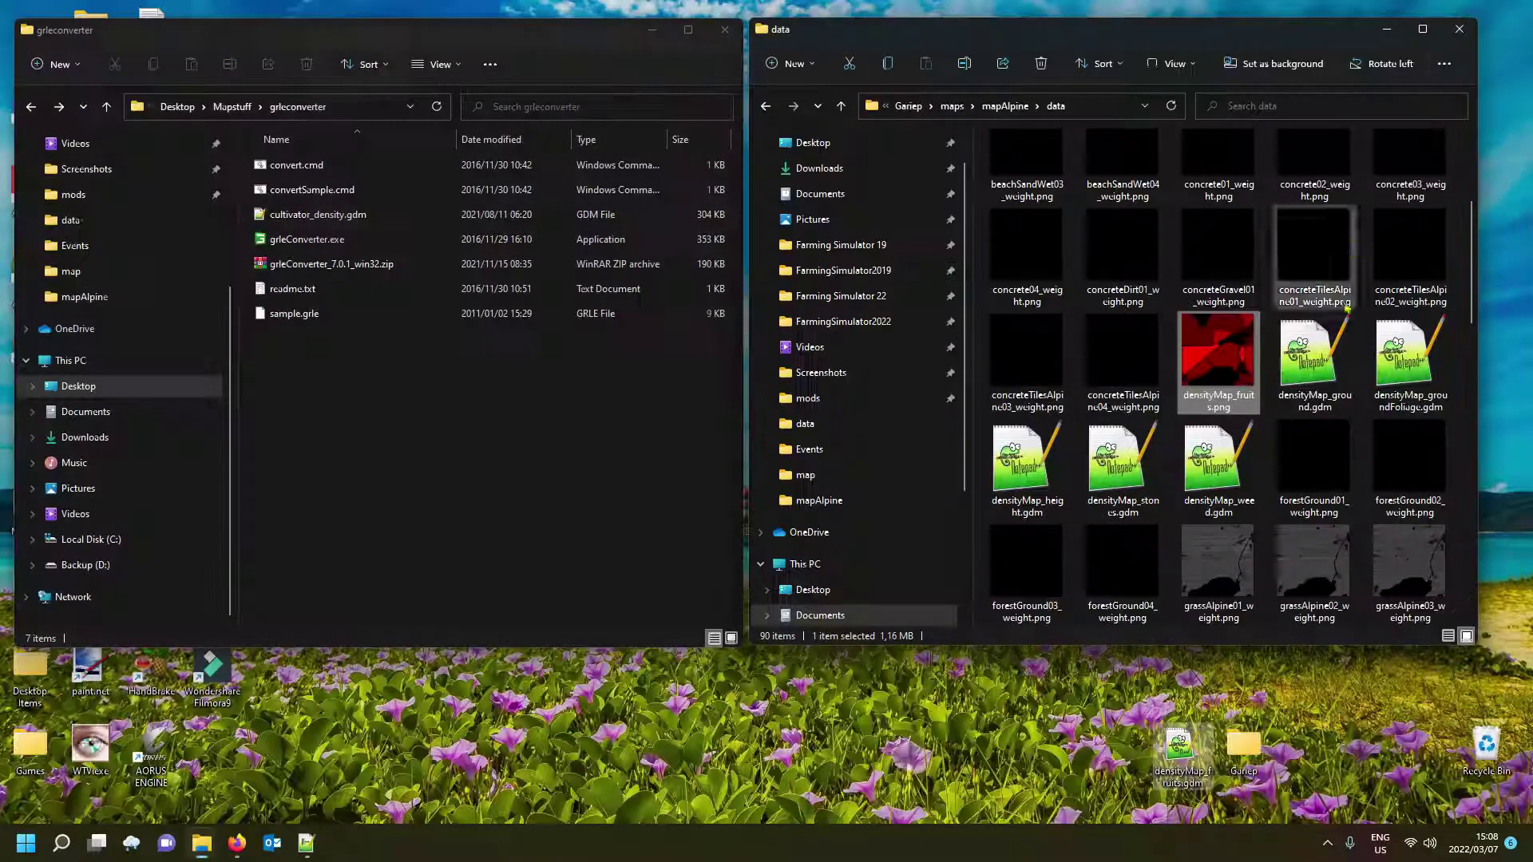
right_click(1234, 345)
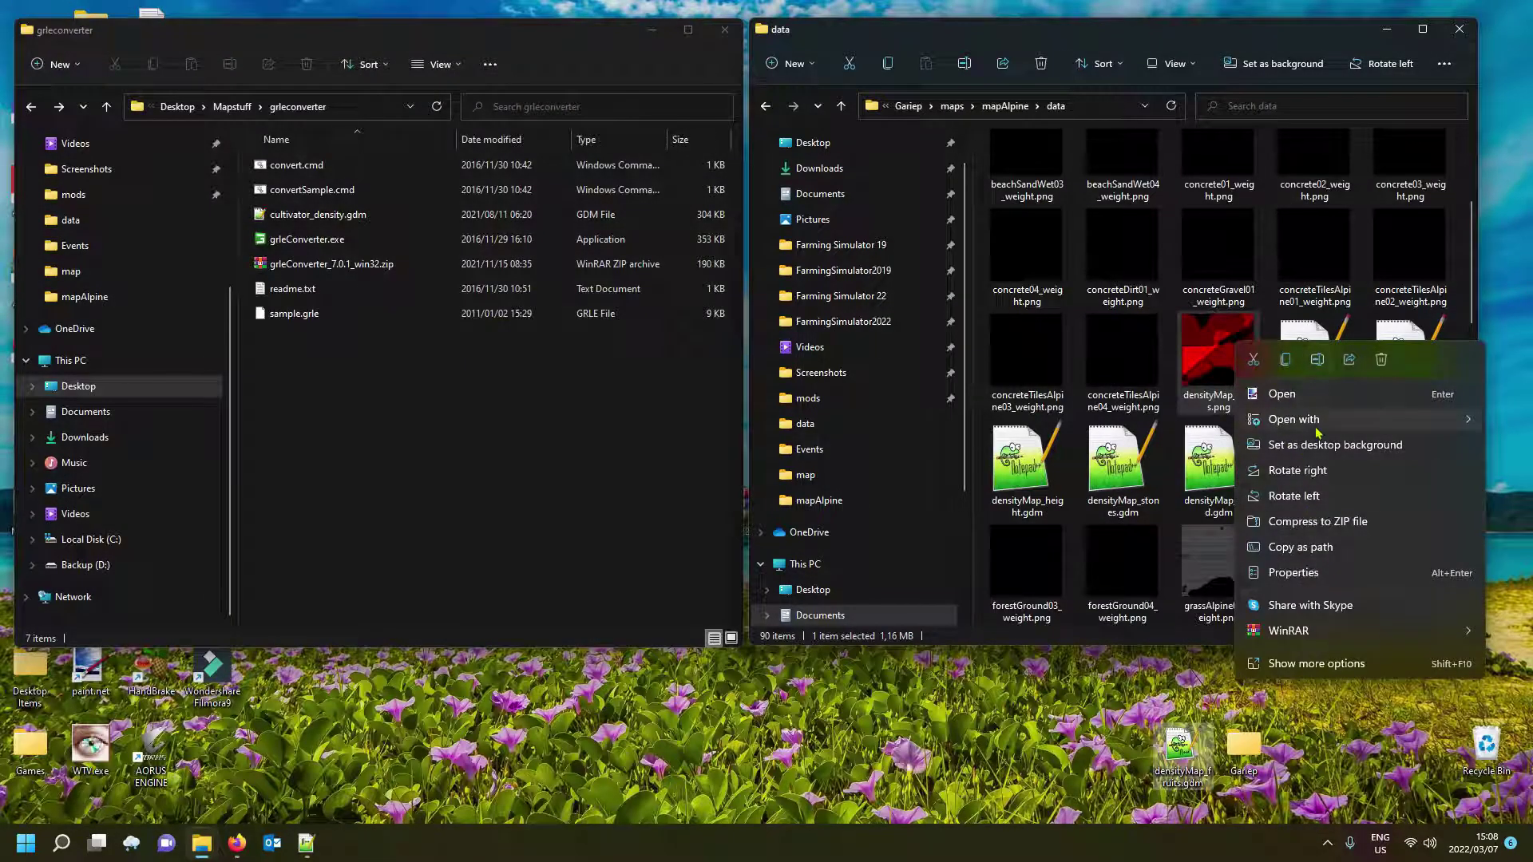
mouse_move(1309, 422)
click(1363, 453)
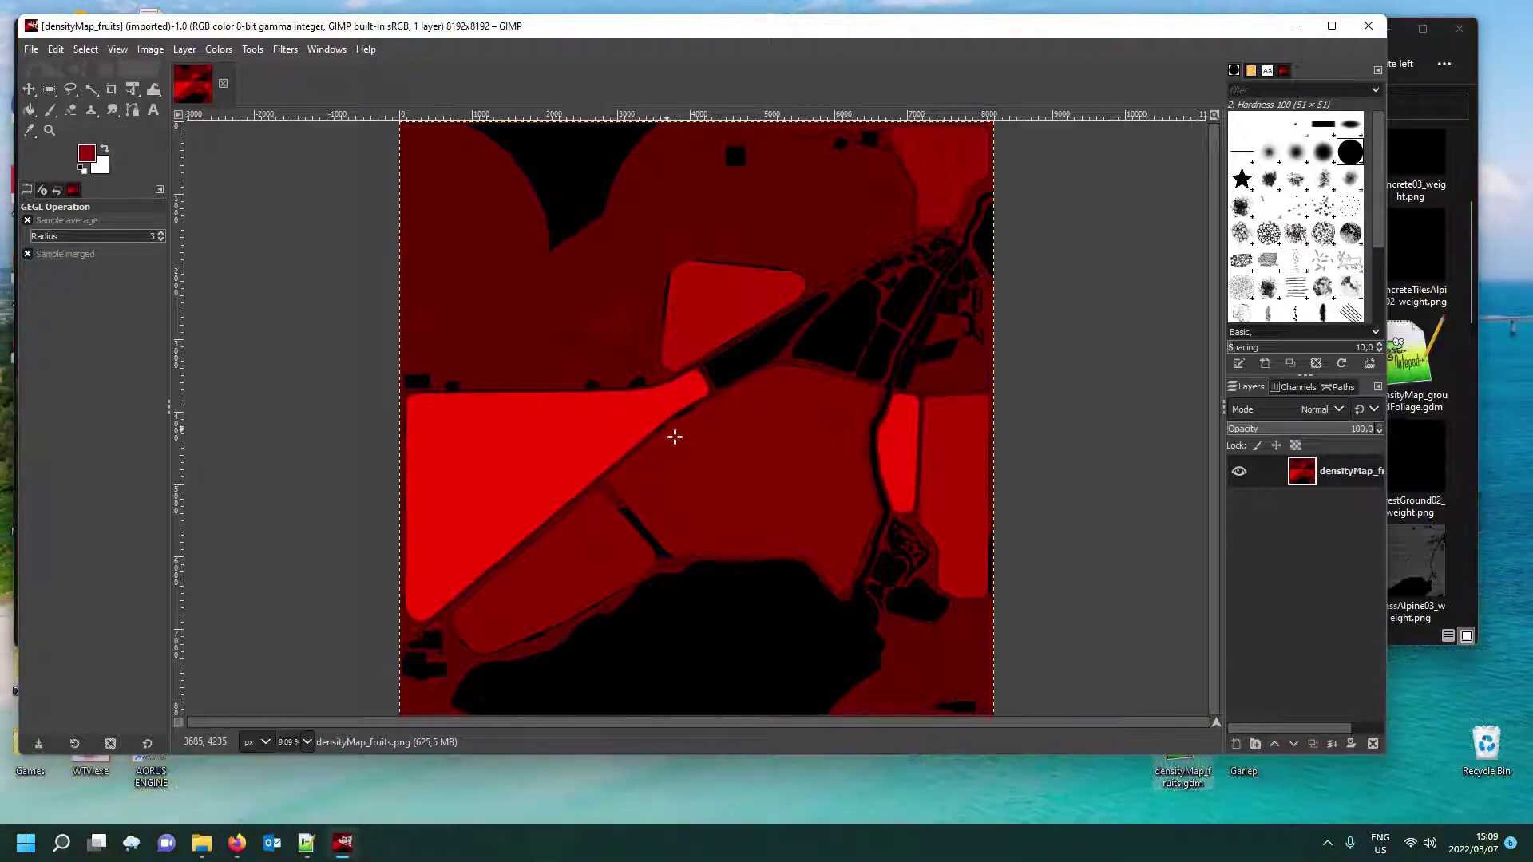
ctrl+scroll(667, 433, up, 4)
ctrl+scroll(827, 259, down, 3)
ctrl+scroll(713, 166, up, 5)
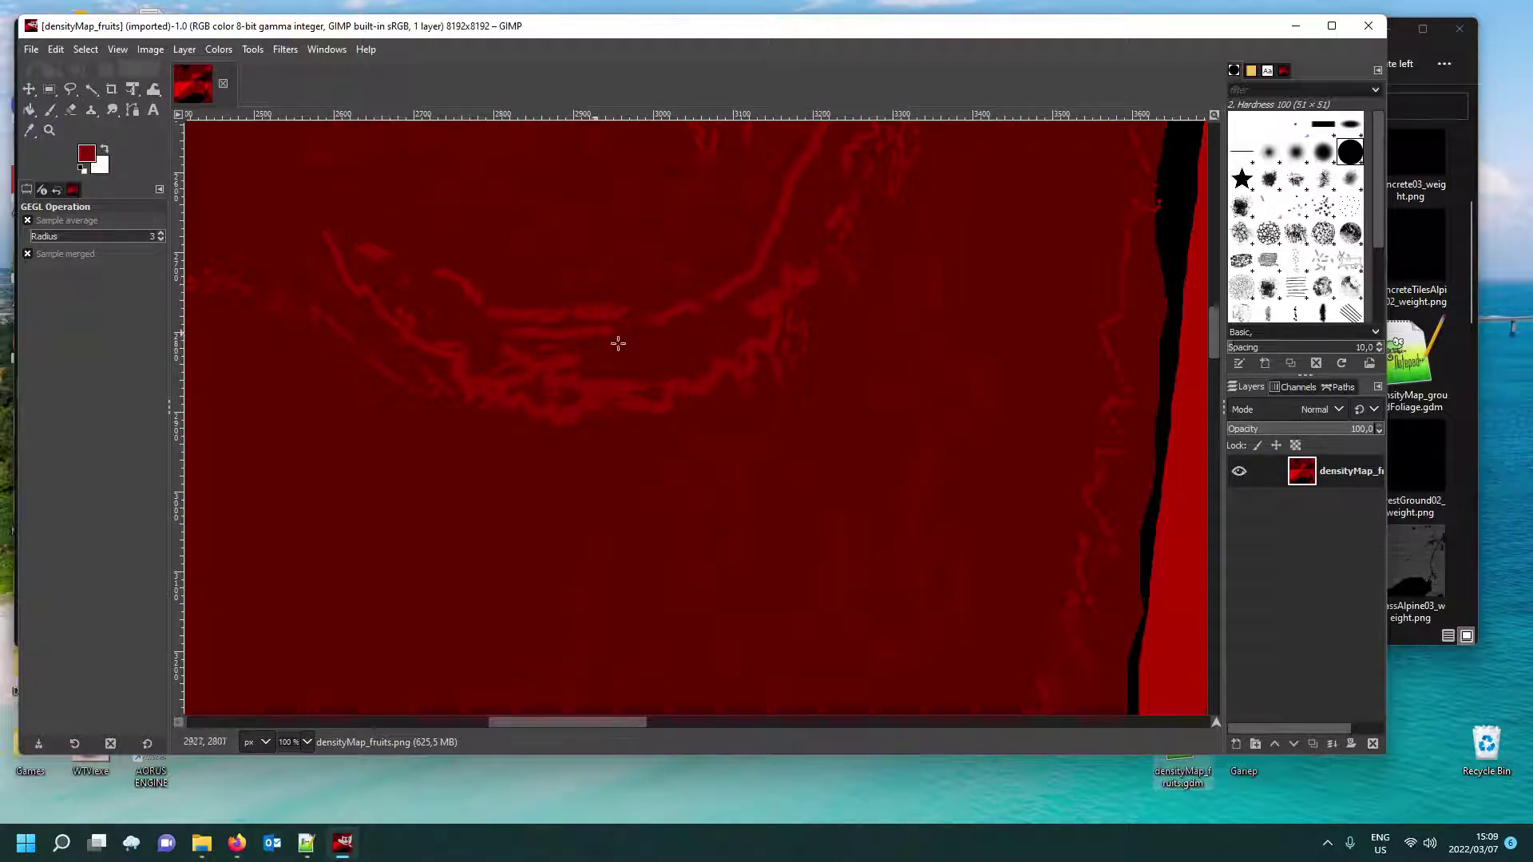
ctrl+scroll(764, 332, down, 6)
ctrl+scroll(766, 328, down, 1)
ctrl+scroll(763, 329, up, 1)
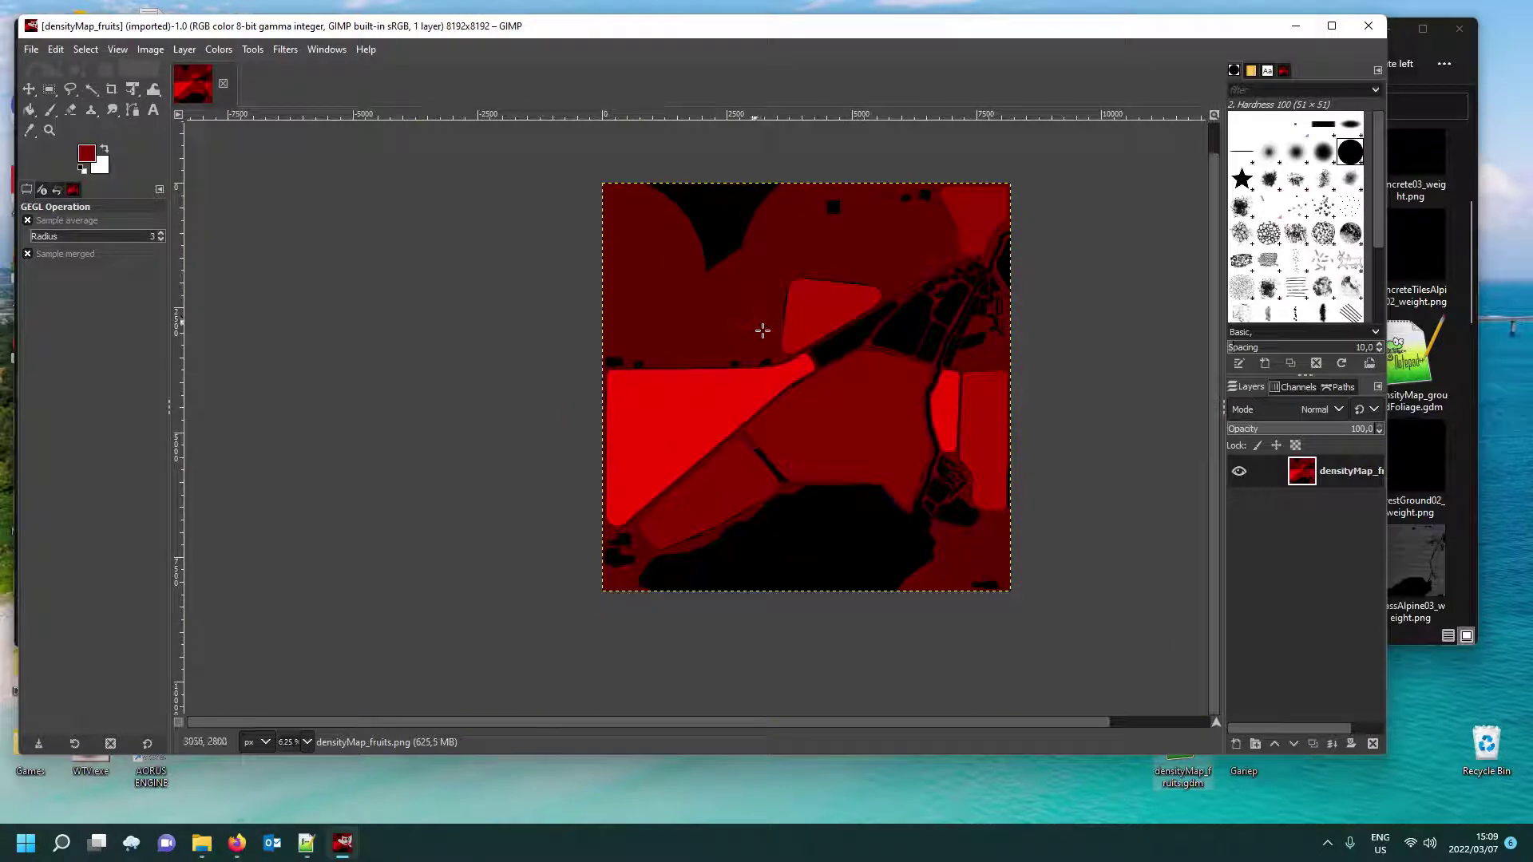
click(1369, 27)
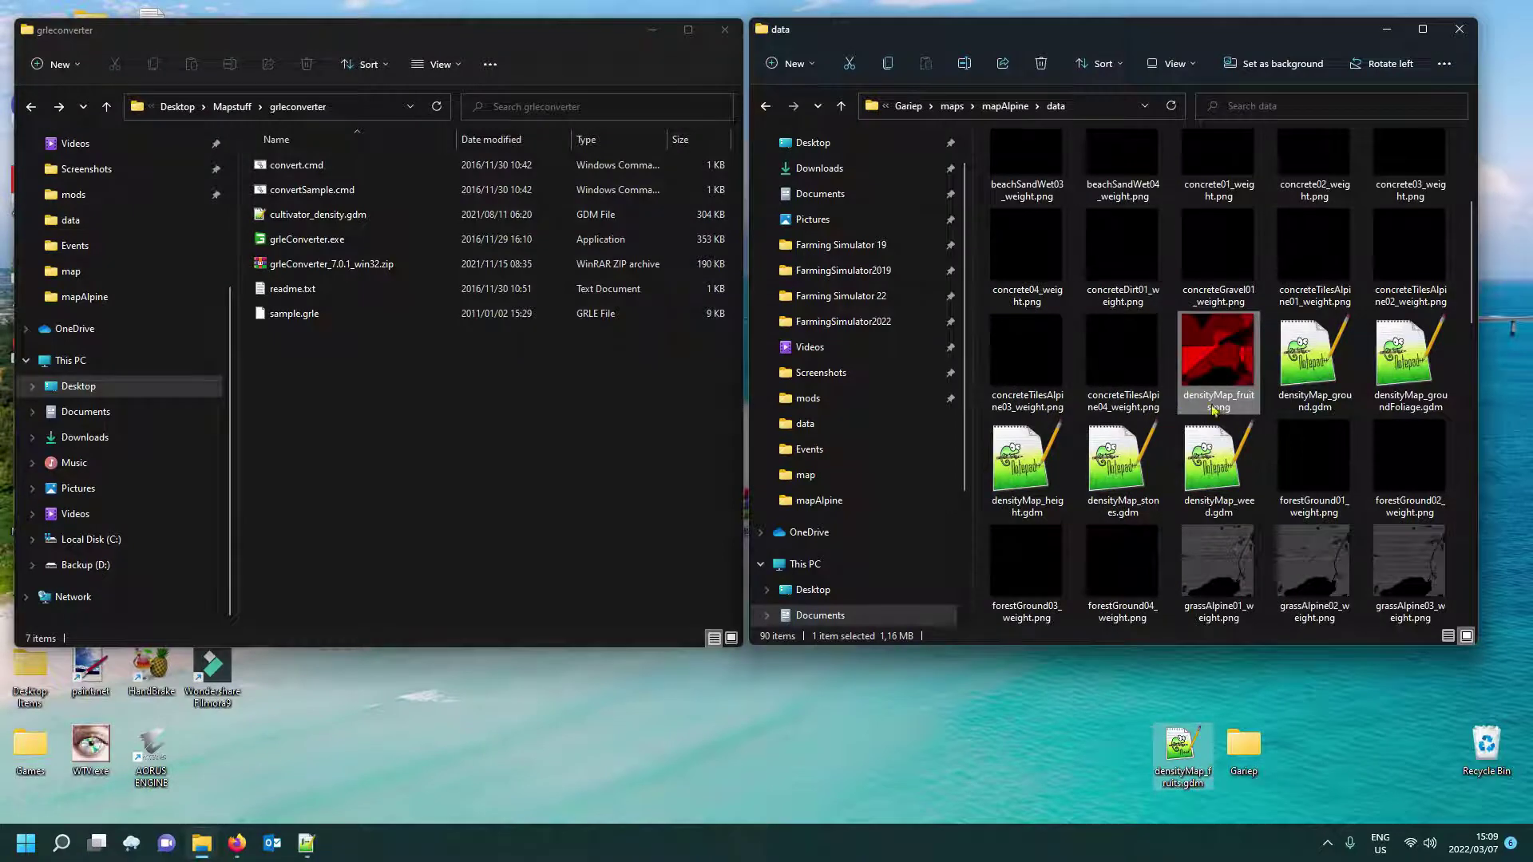
Open map.i3d from the mapAlpine folder in Notepad++ and reload its modified contents.
click(1005, 107)
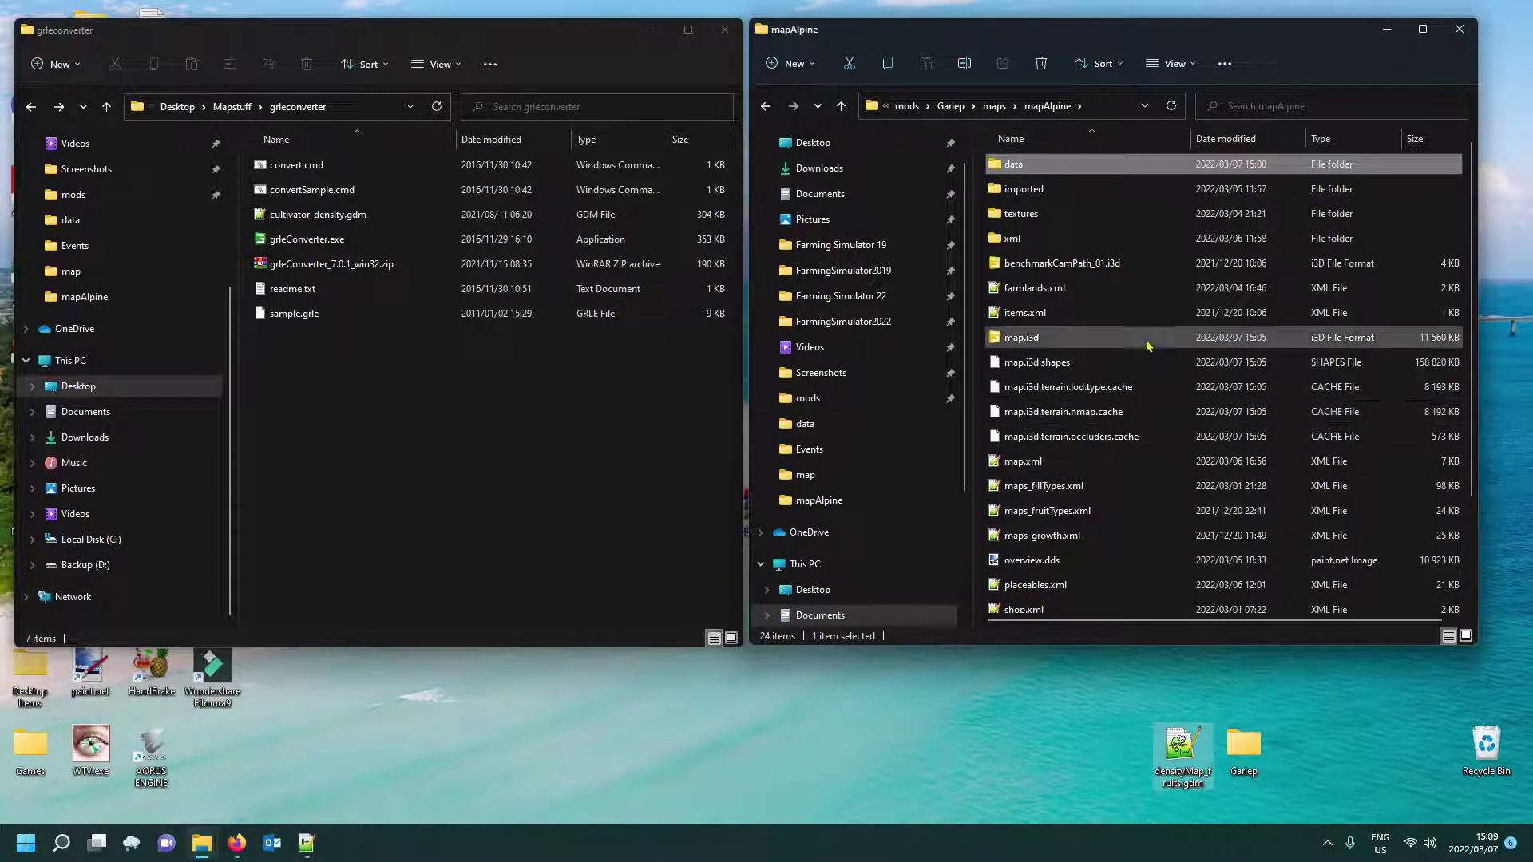
right_click(1071, 344)
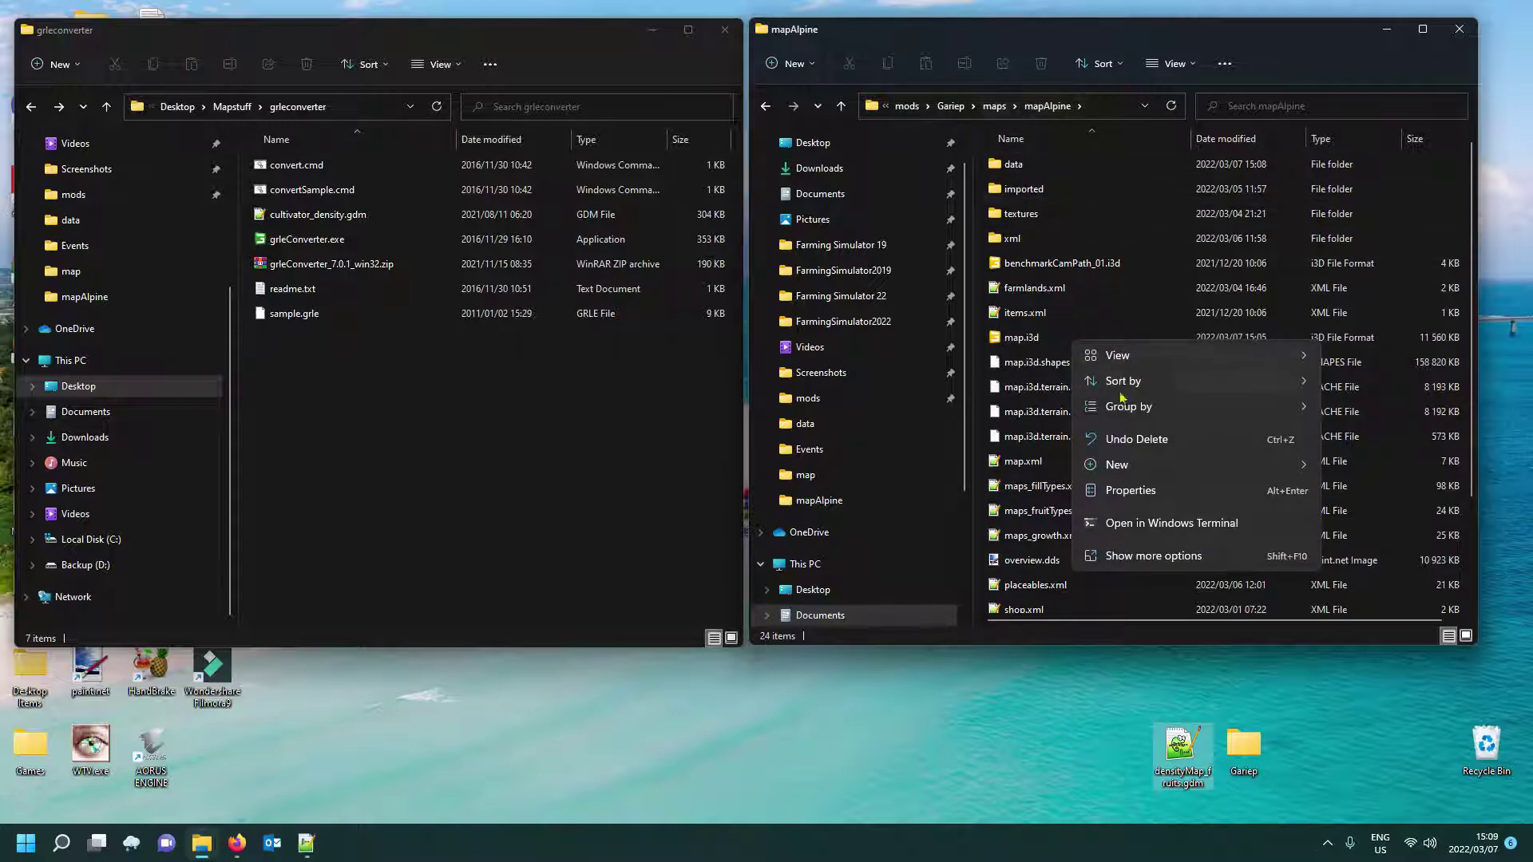
mouse_move(1102, 356)
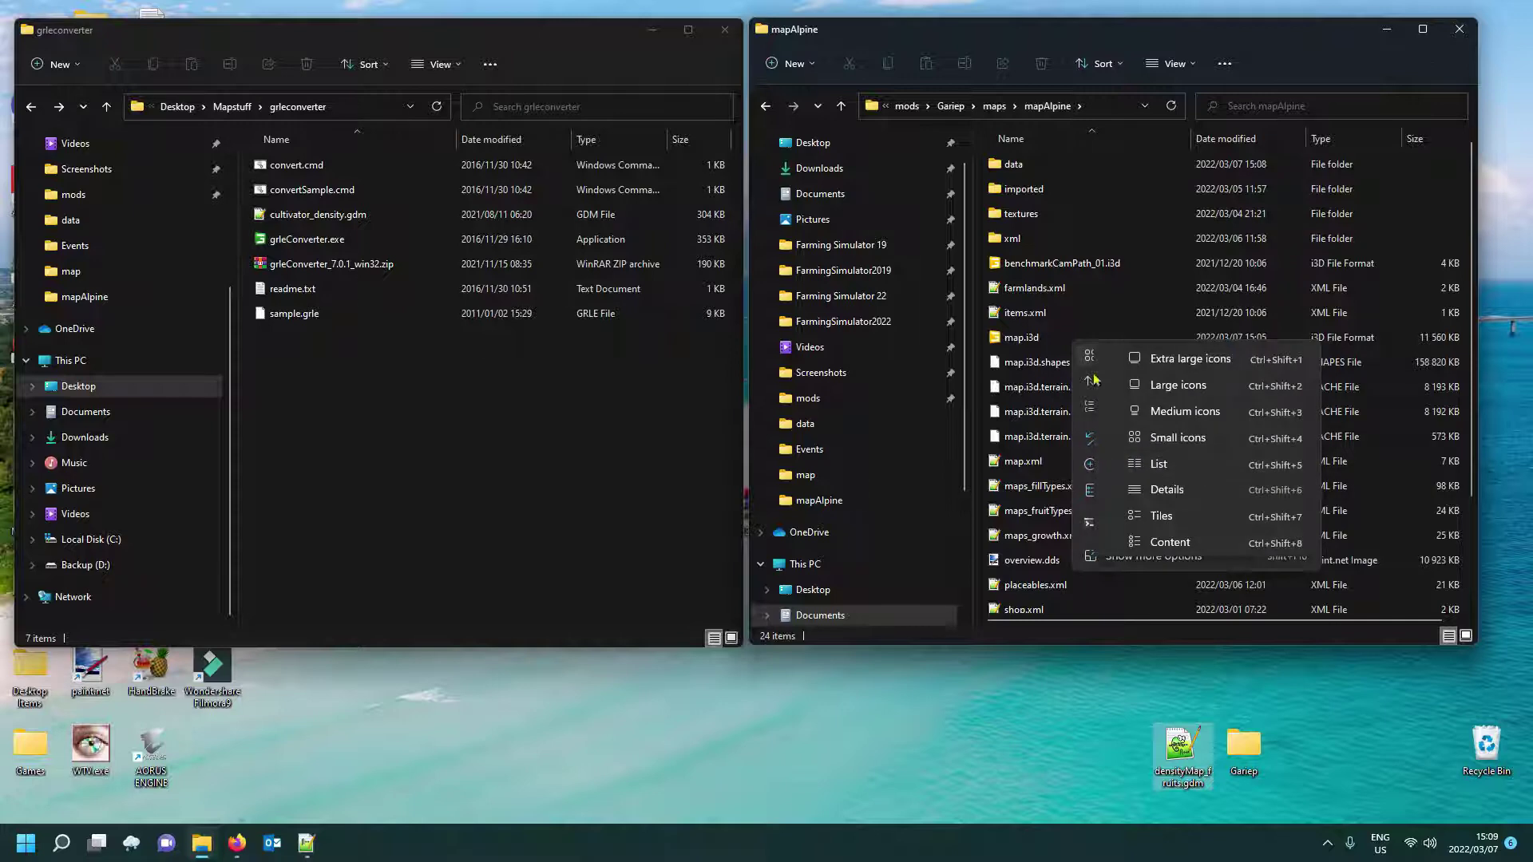
right_click(1028, 352)
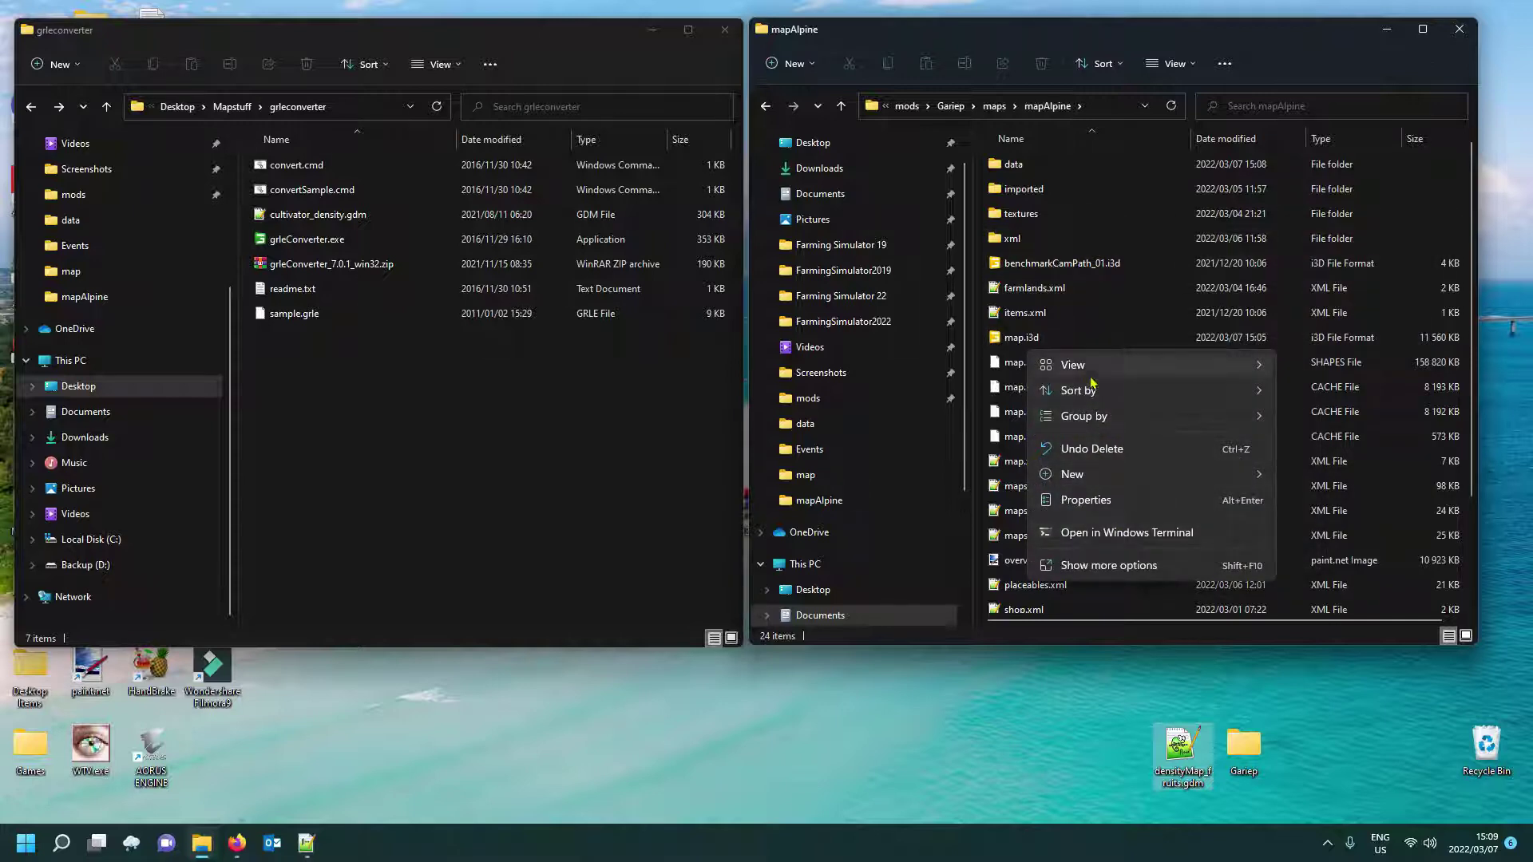
click(1022, 344)
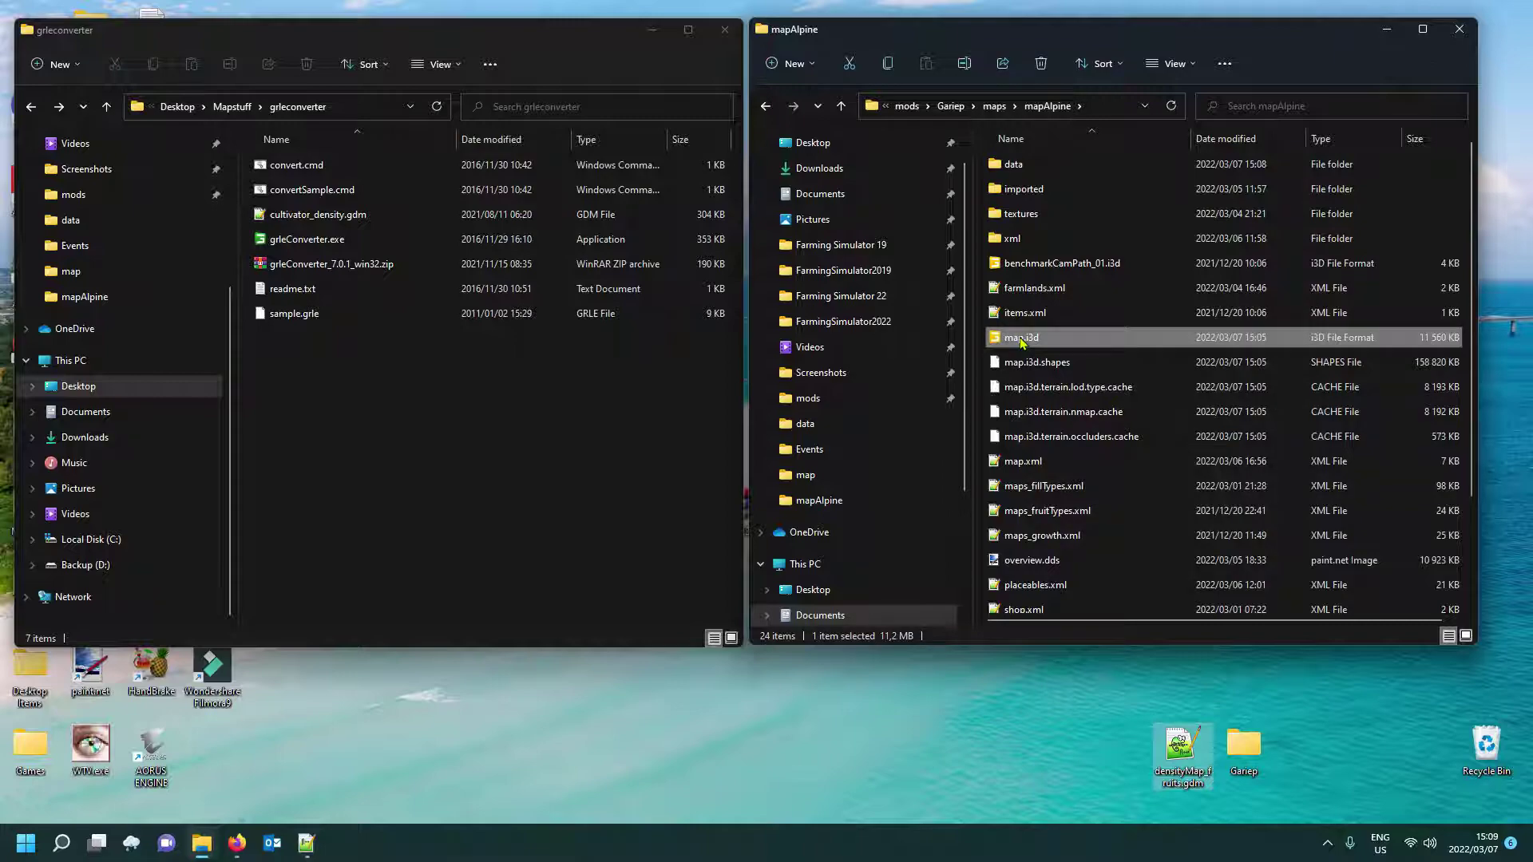
right_click(1023, 342)
mouse_move(1118, 416)
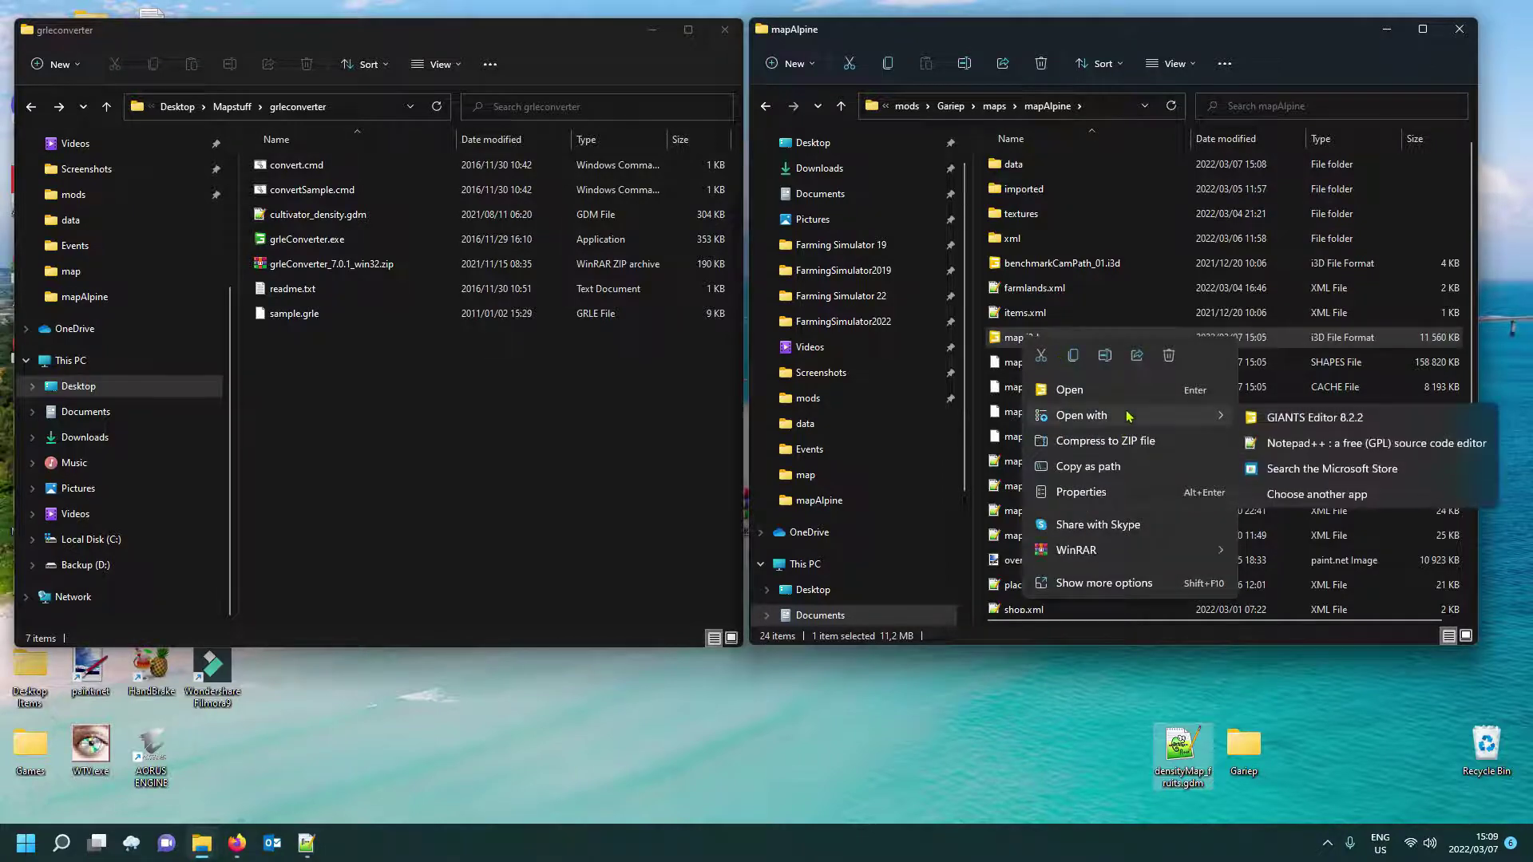
click(1327, 444)
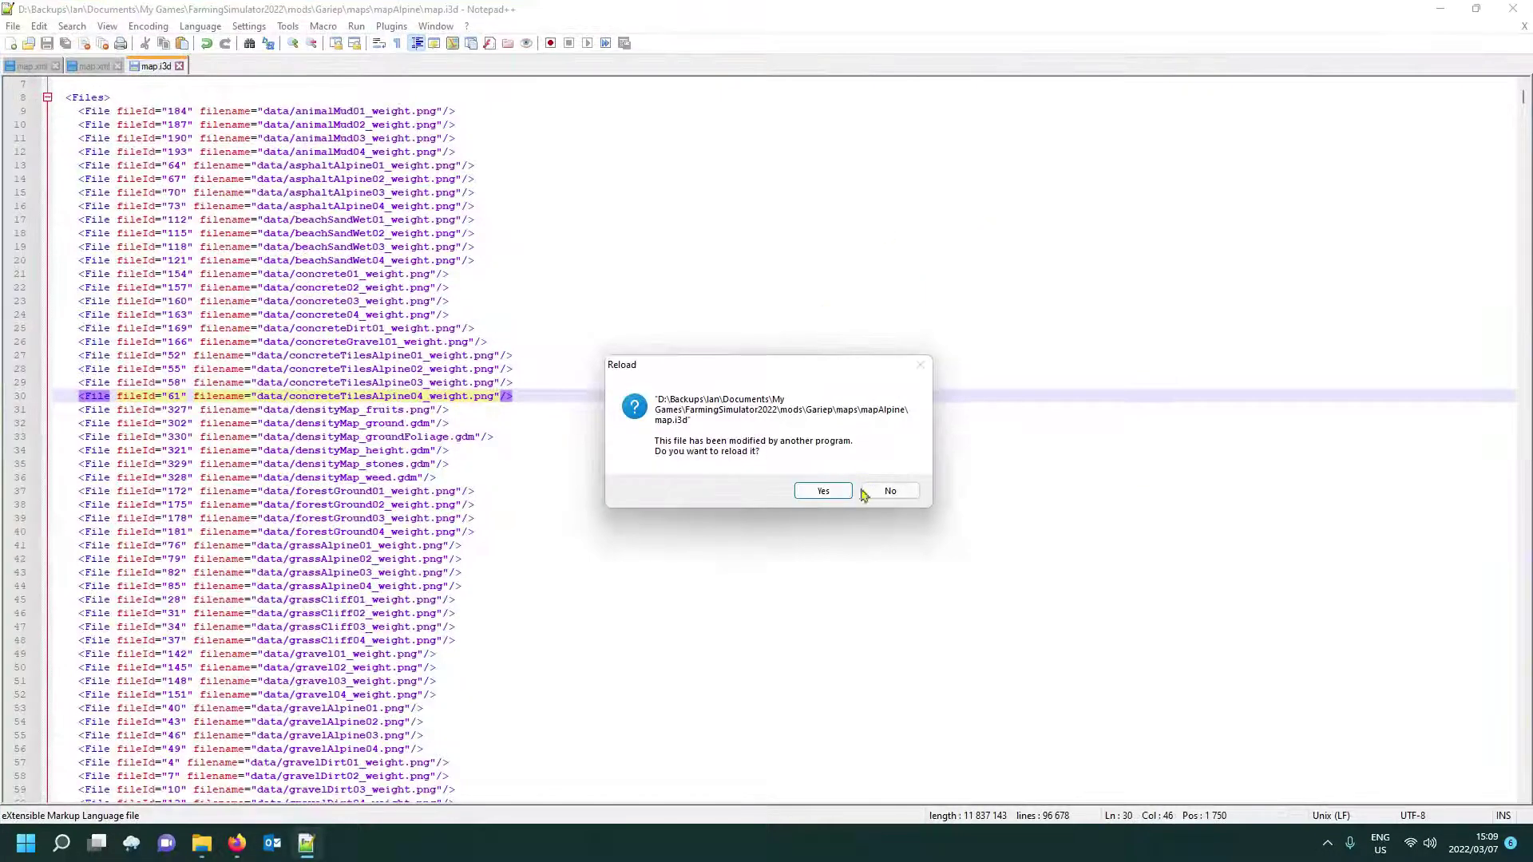
click(822, 490)
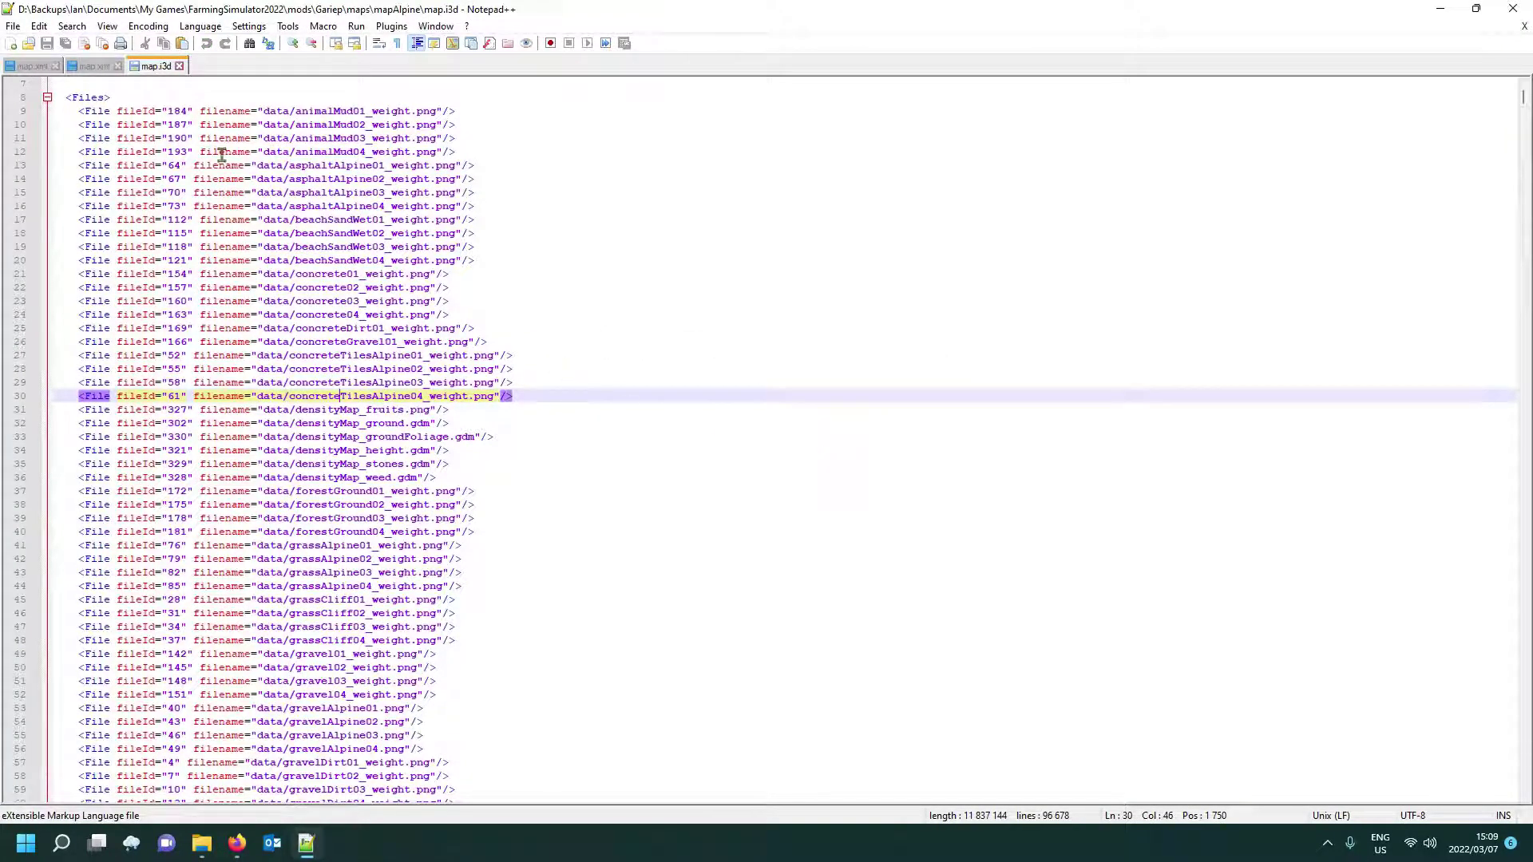
Check the file extension of the densityMap_fruits entry in the Files section of map.i3d, and minimise Notepad++.
click(254, 114)
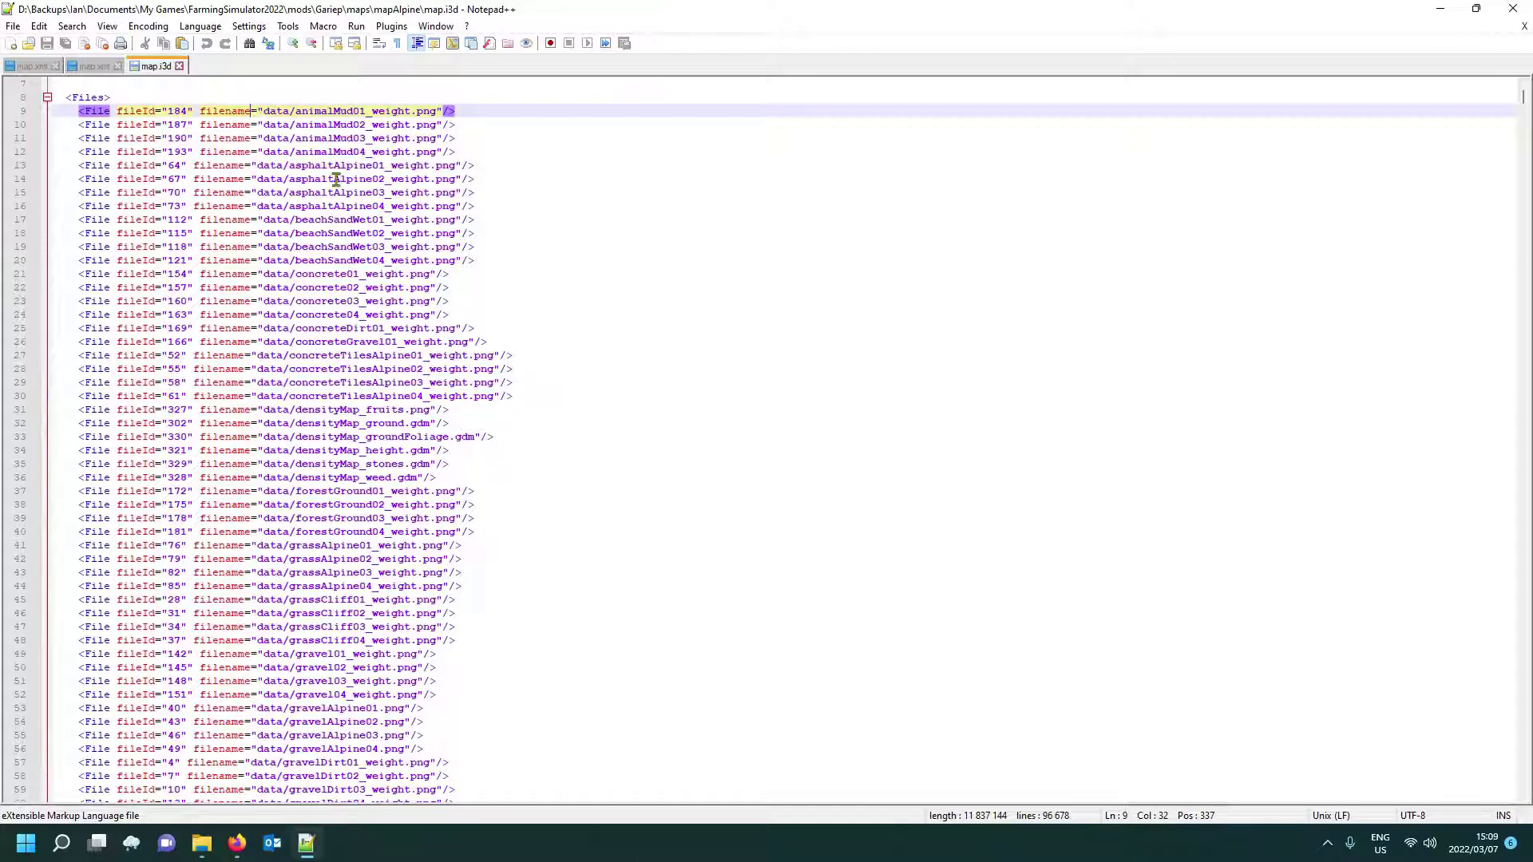
scroll(335, 233, down, 1)
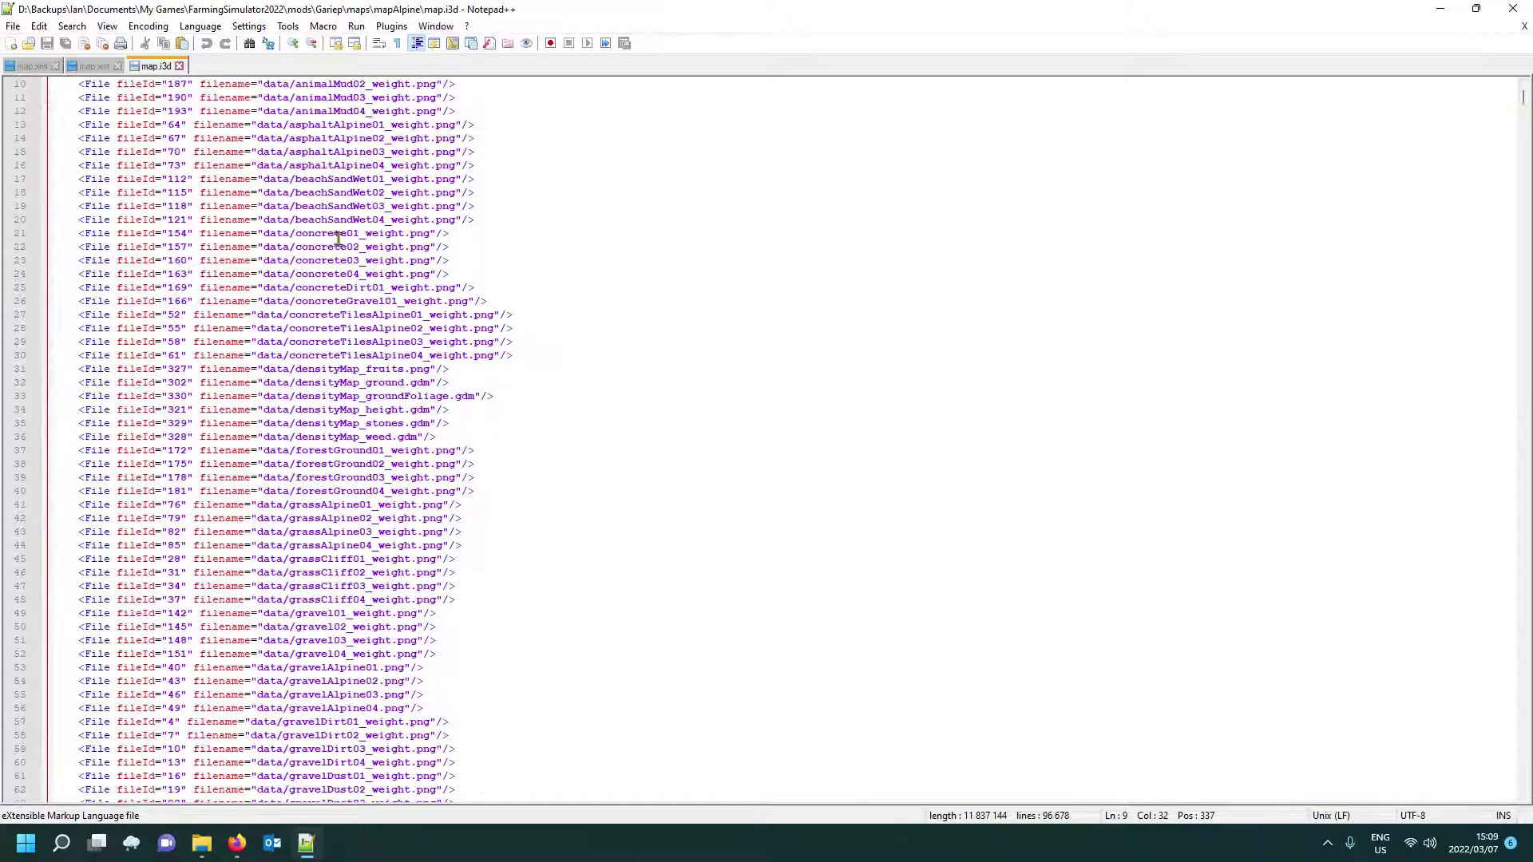
click(323, 370)
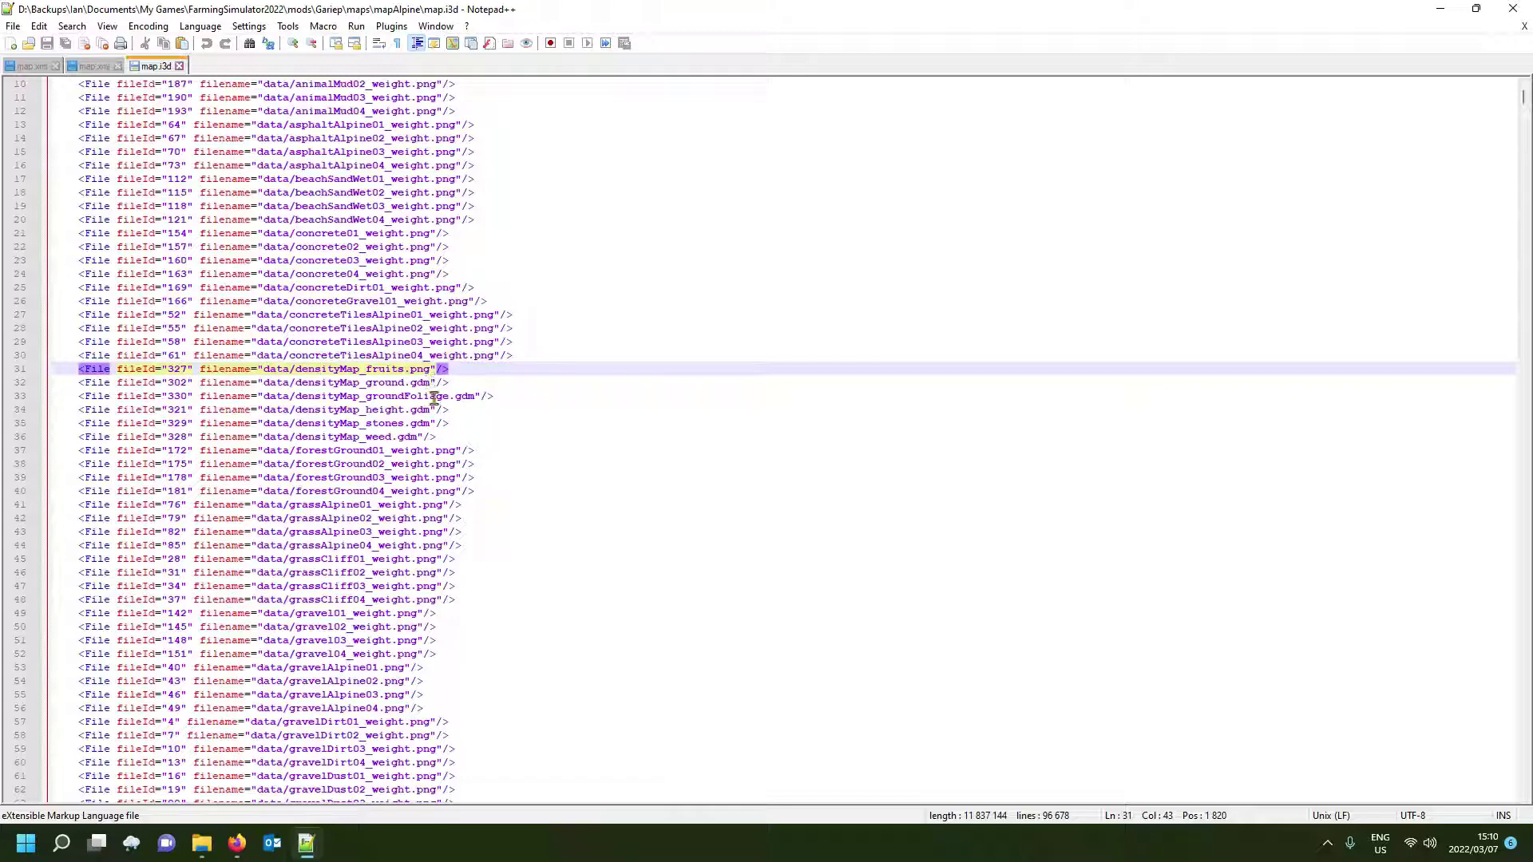
double_click(426, 372)
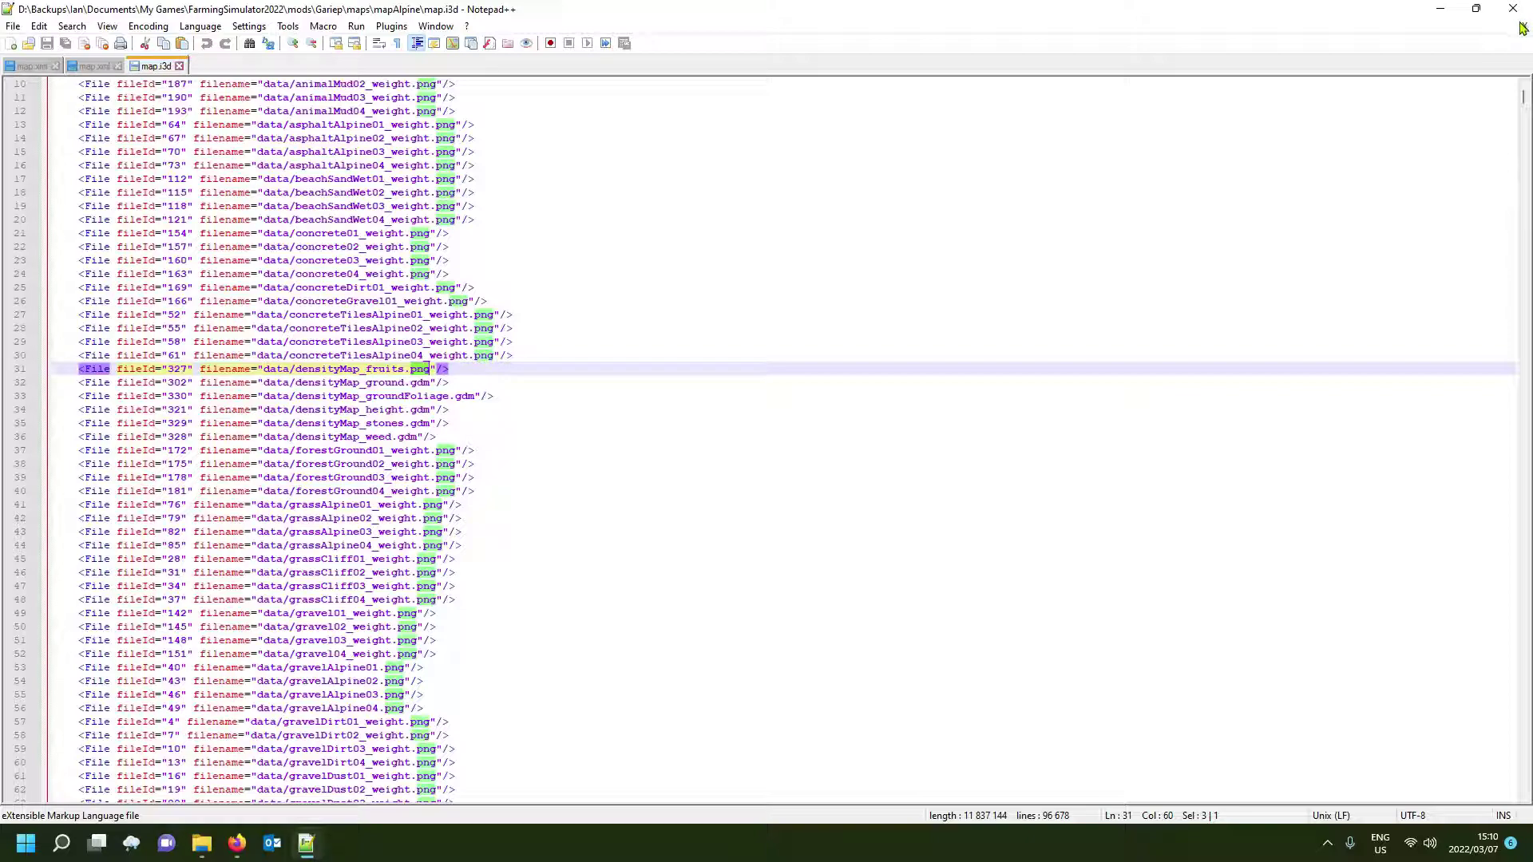
click(1446, 12)
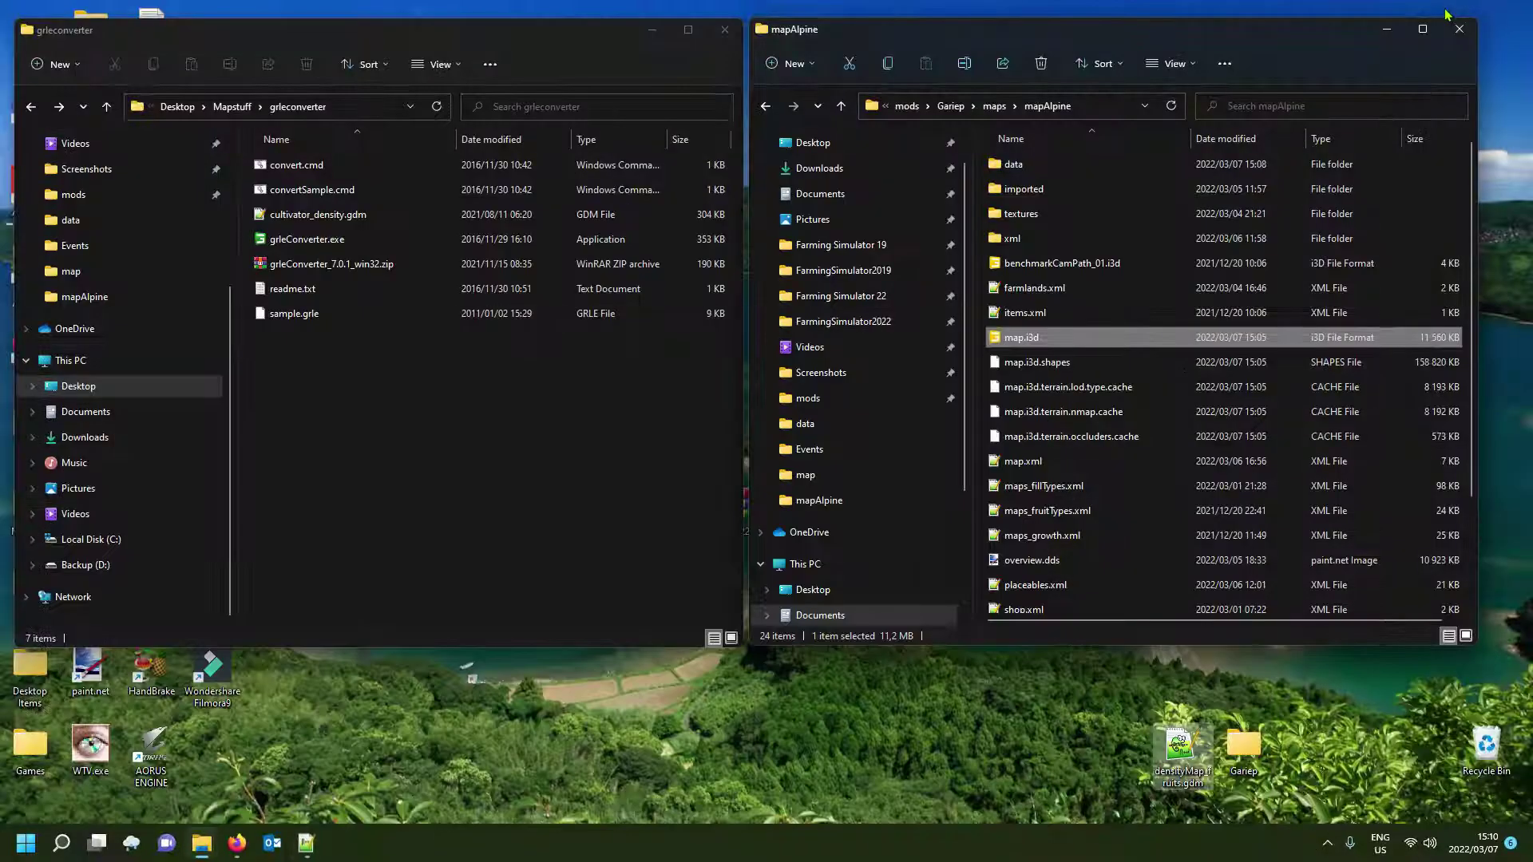
Open map.i3d from the mapAlpine folder in GIANTS Editor 9.0.2.
double_click(1035, 340)
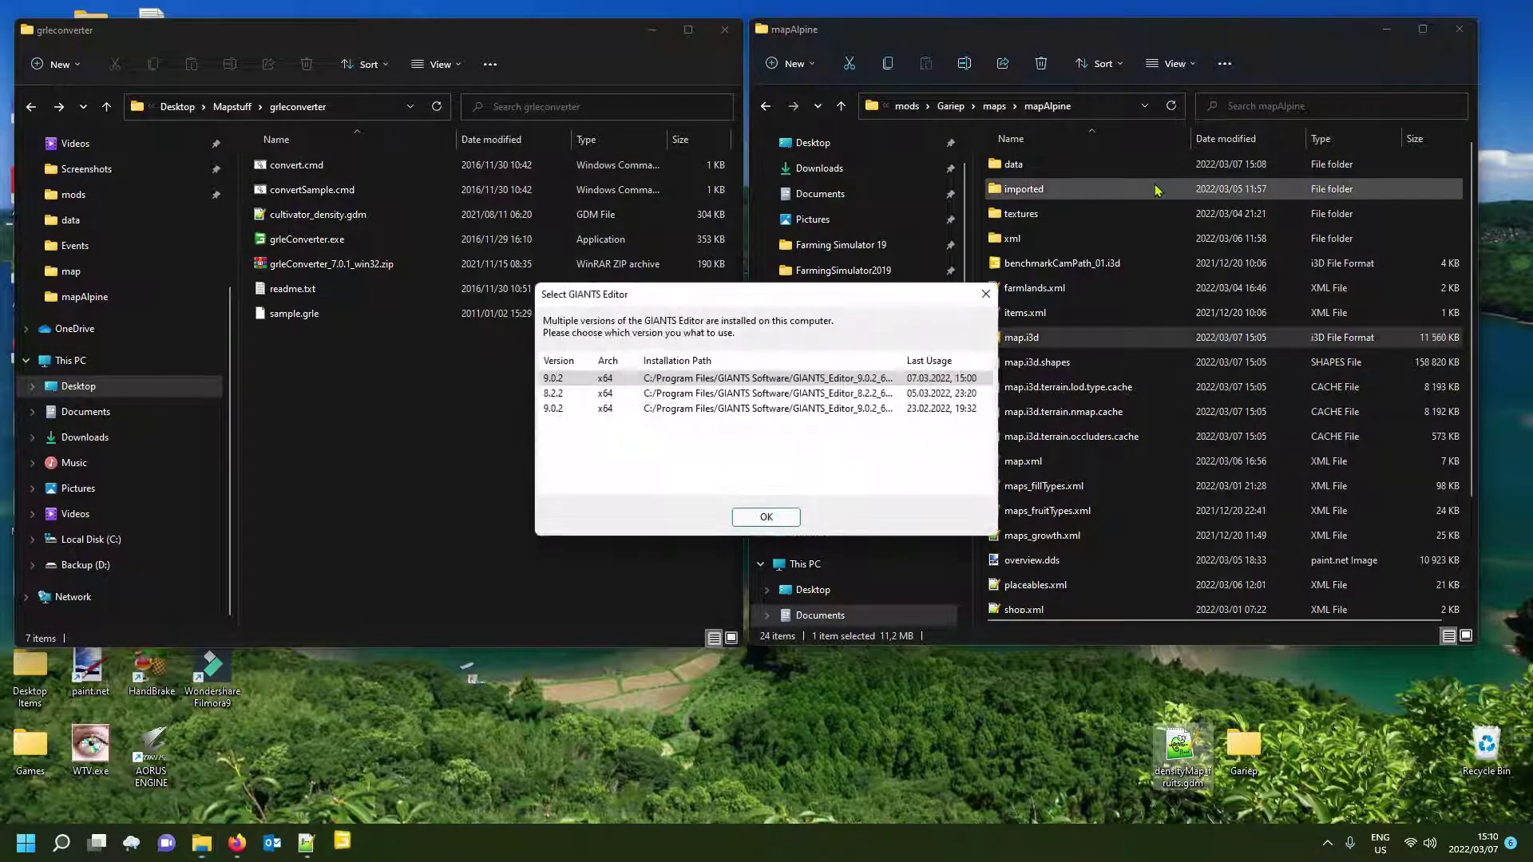
click(767, 519)
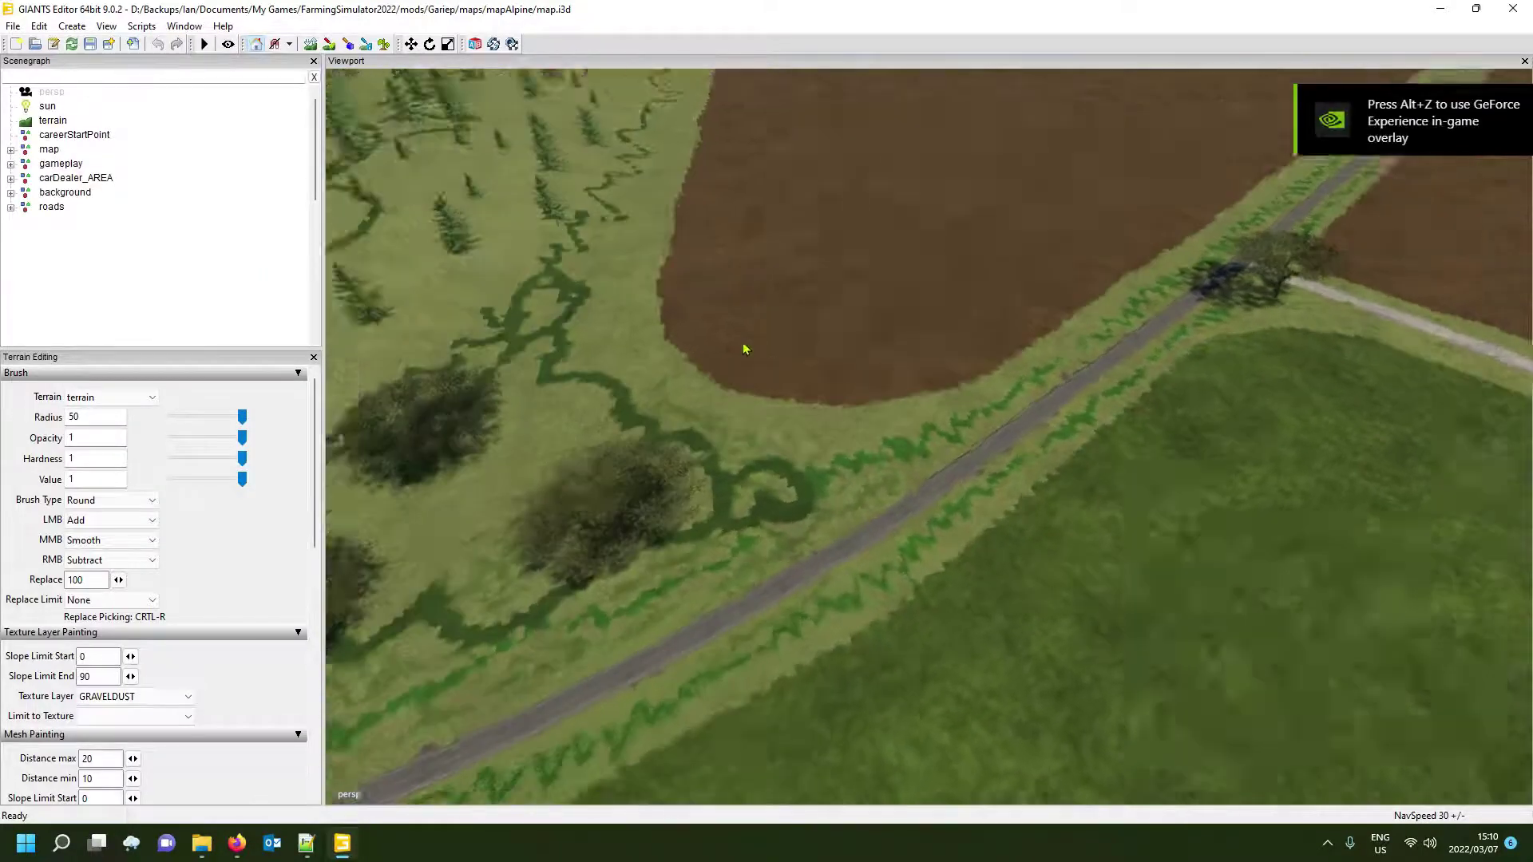
scroll(743, 338, down, 5)
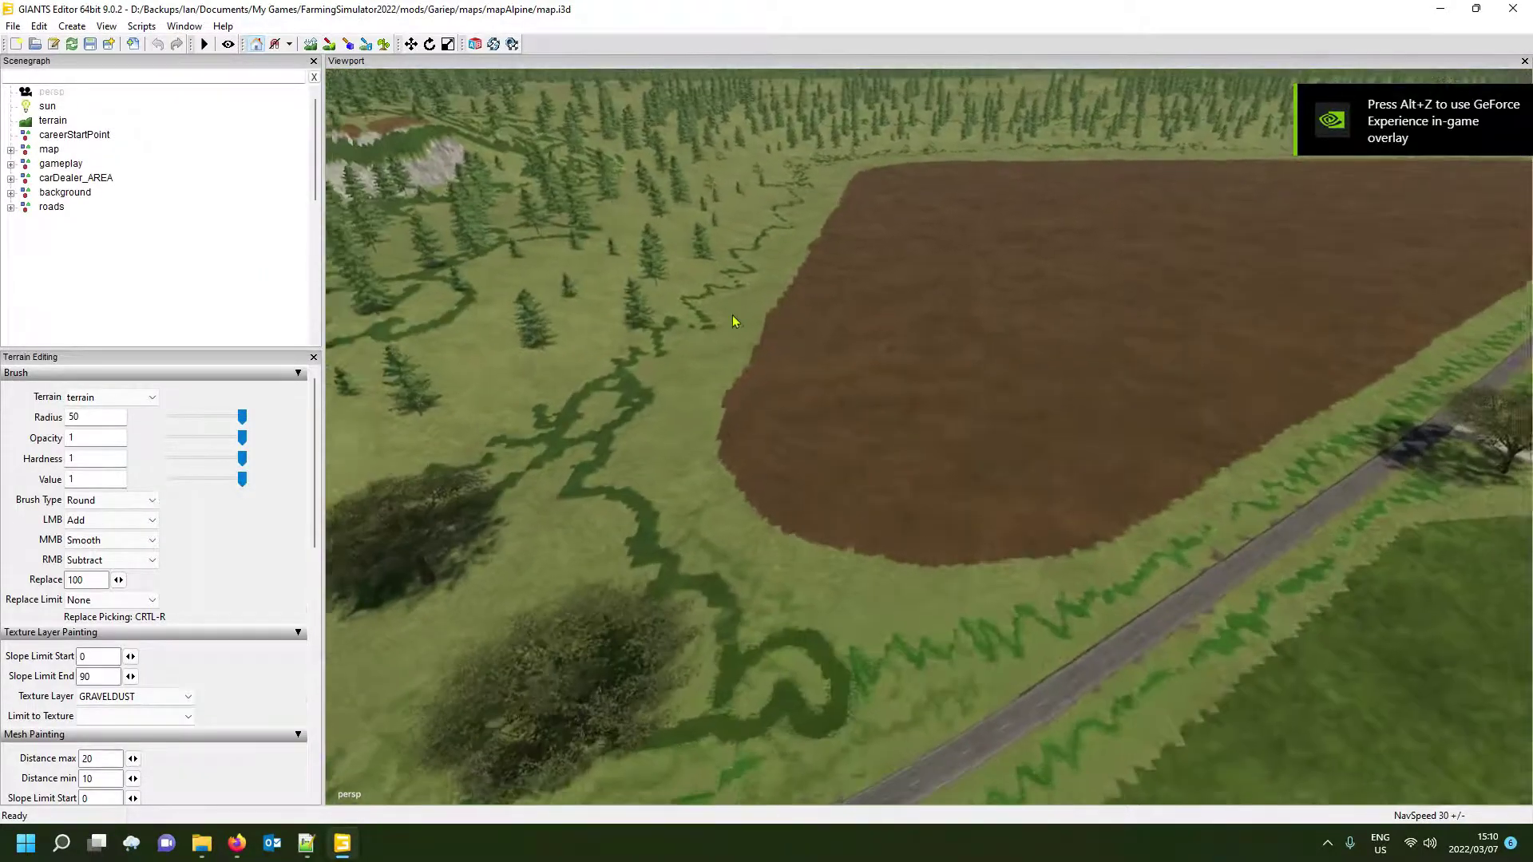
right_drag(733, 322, 588, 344)
key(w)
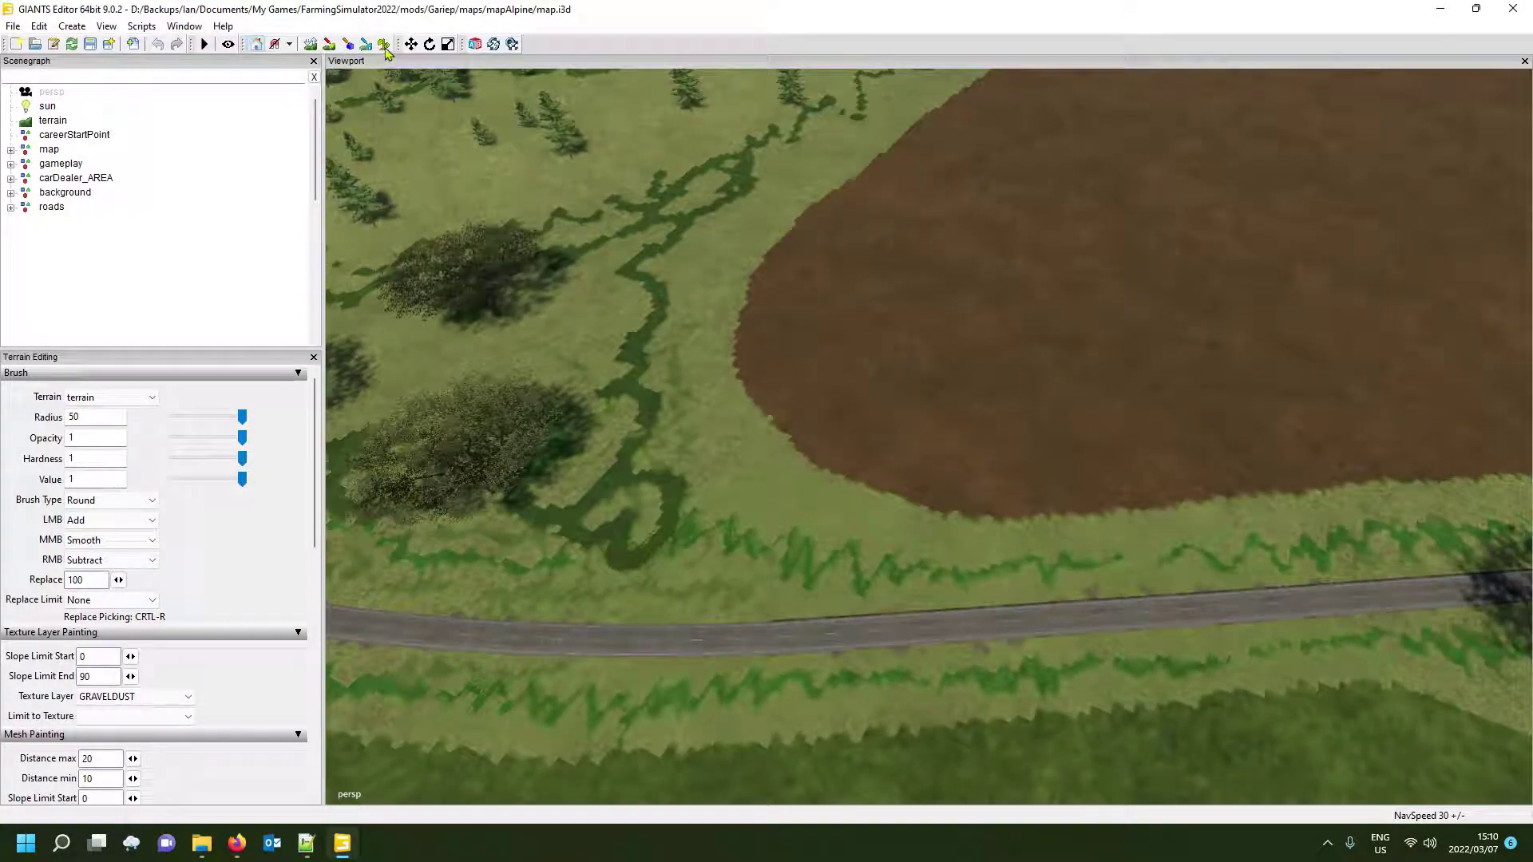
Paint a round patch of harvest ready meadow foliage on the brown field beside the road, and save the map before closing the editor.
click(384, 46)
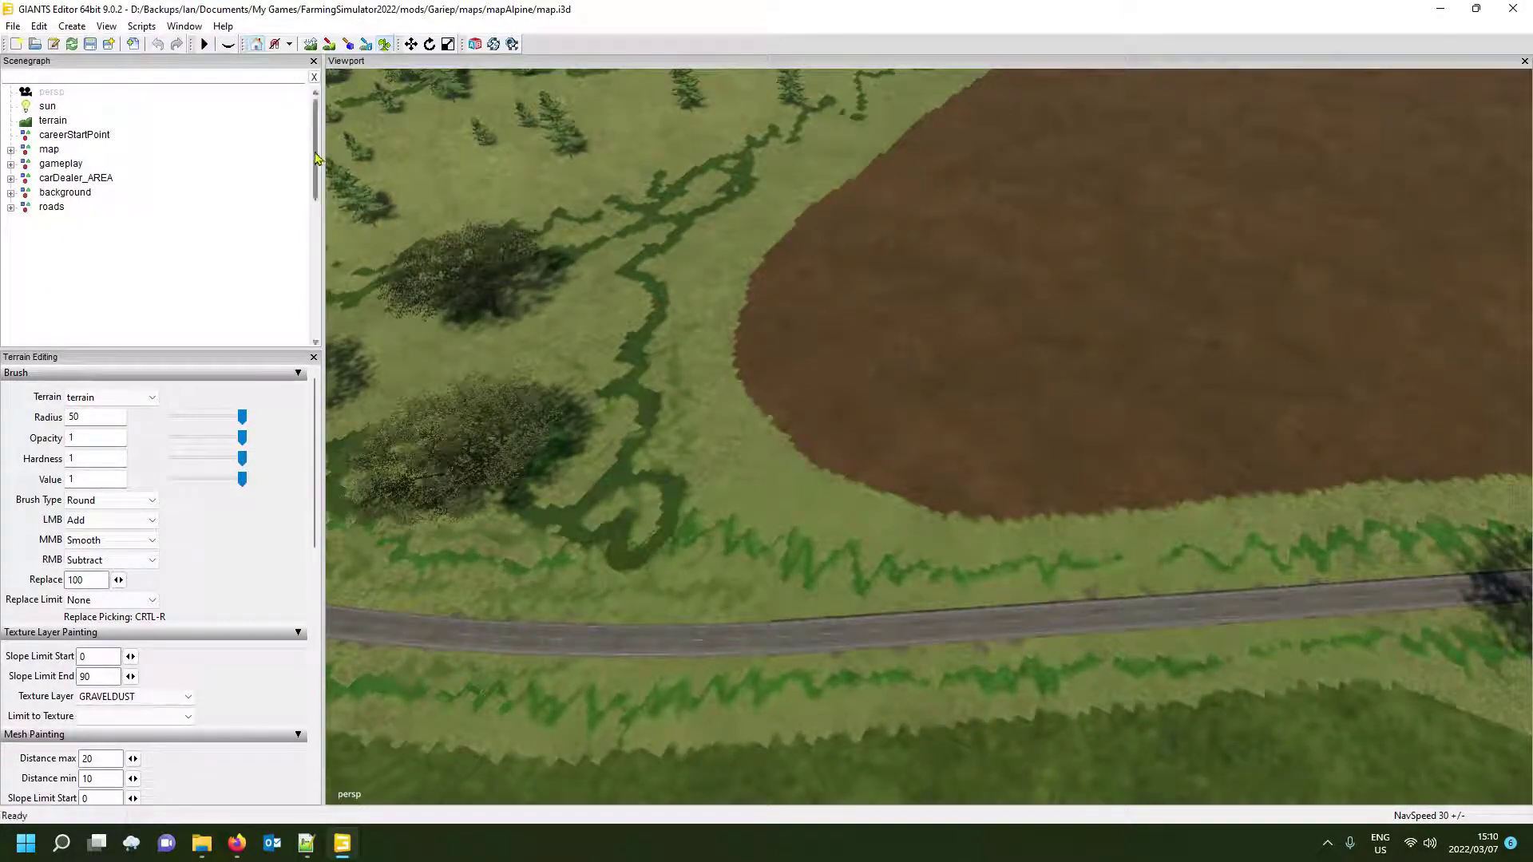
mouse_move(316, 467)
mouse_down()
mouse_move(318, 663)
mouse_move(318, 635)
mouse_up()
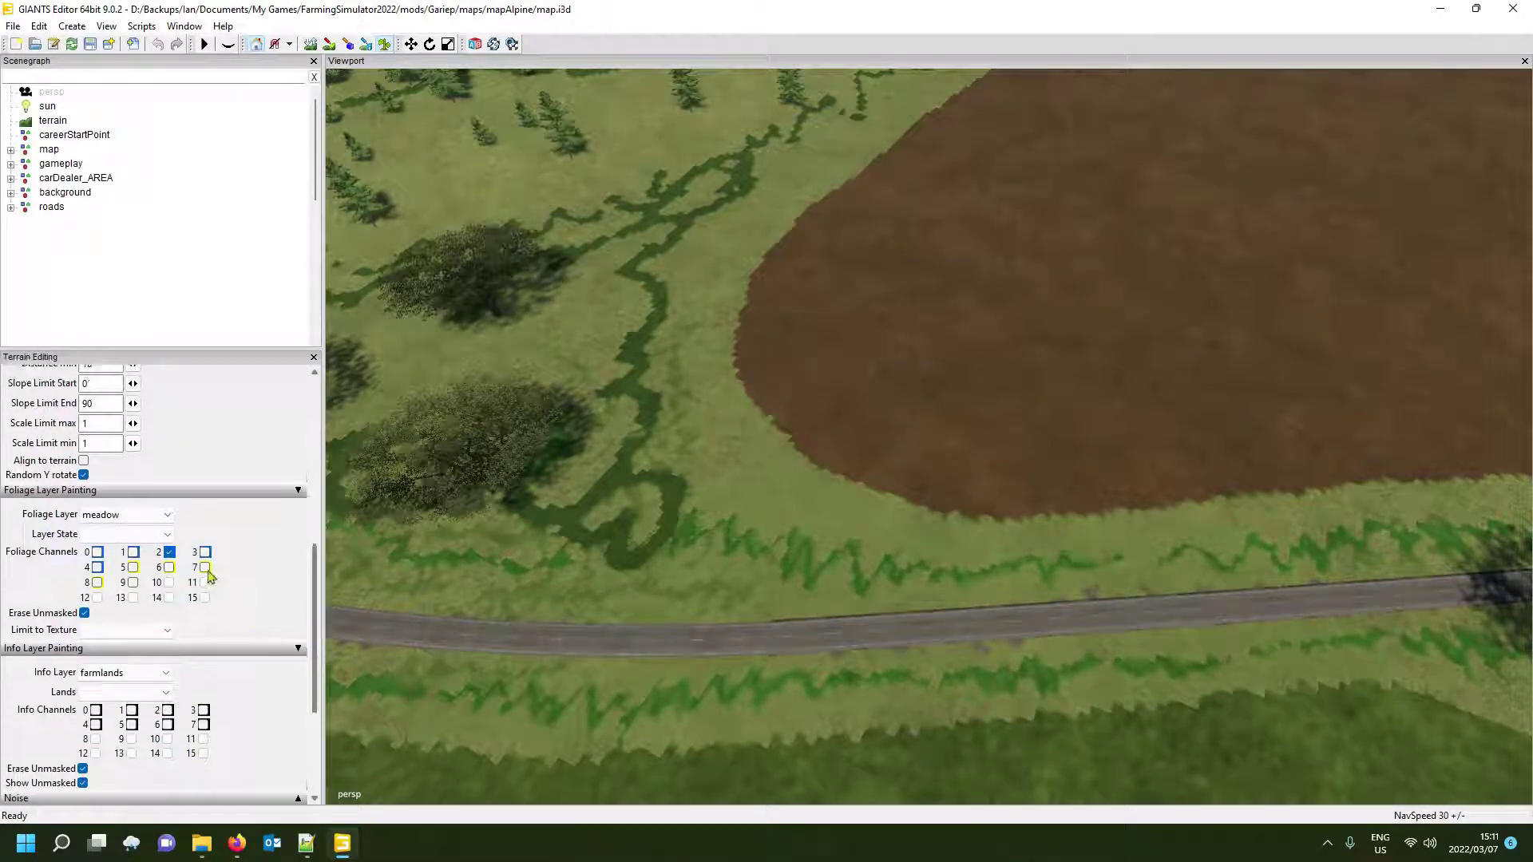
click(135, 534)
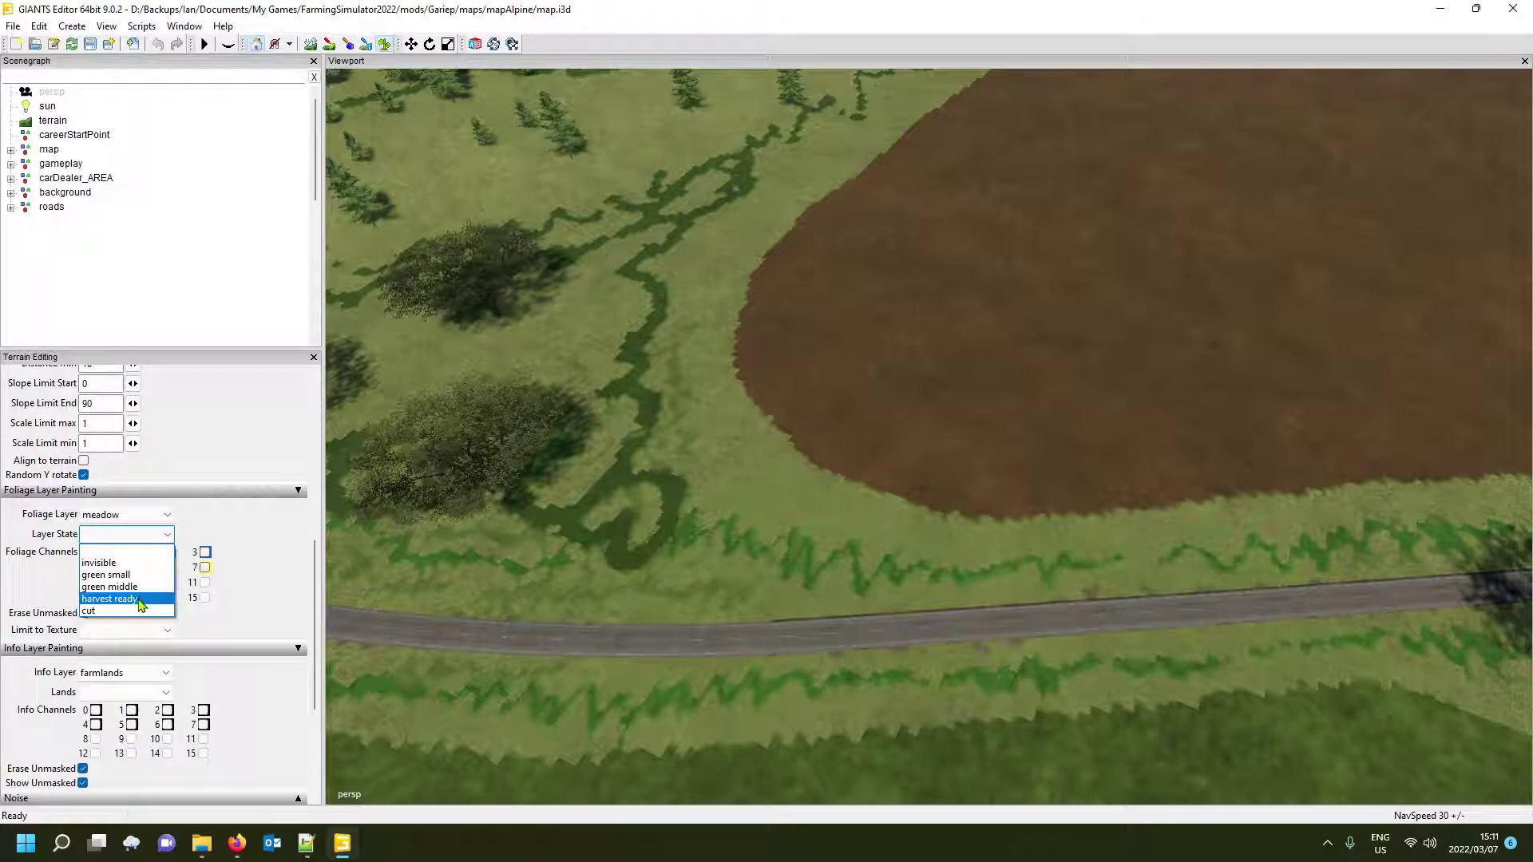
click(128, 600)
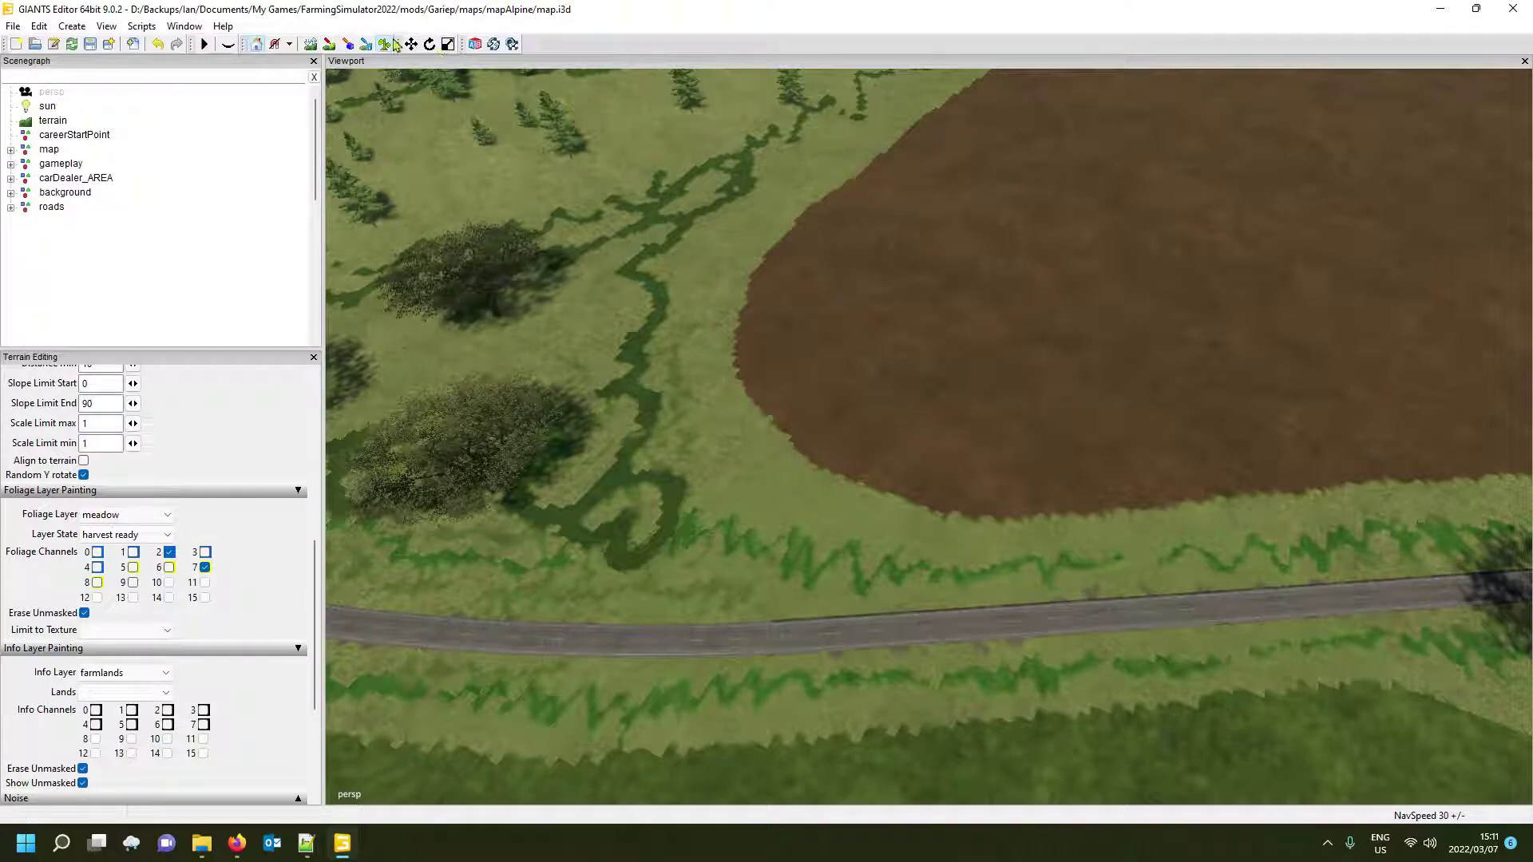
scroll(679, 299, up, 10)
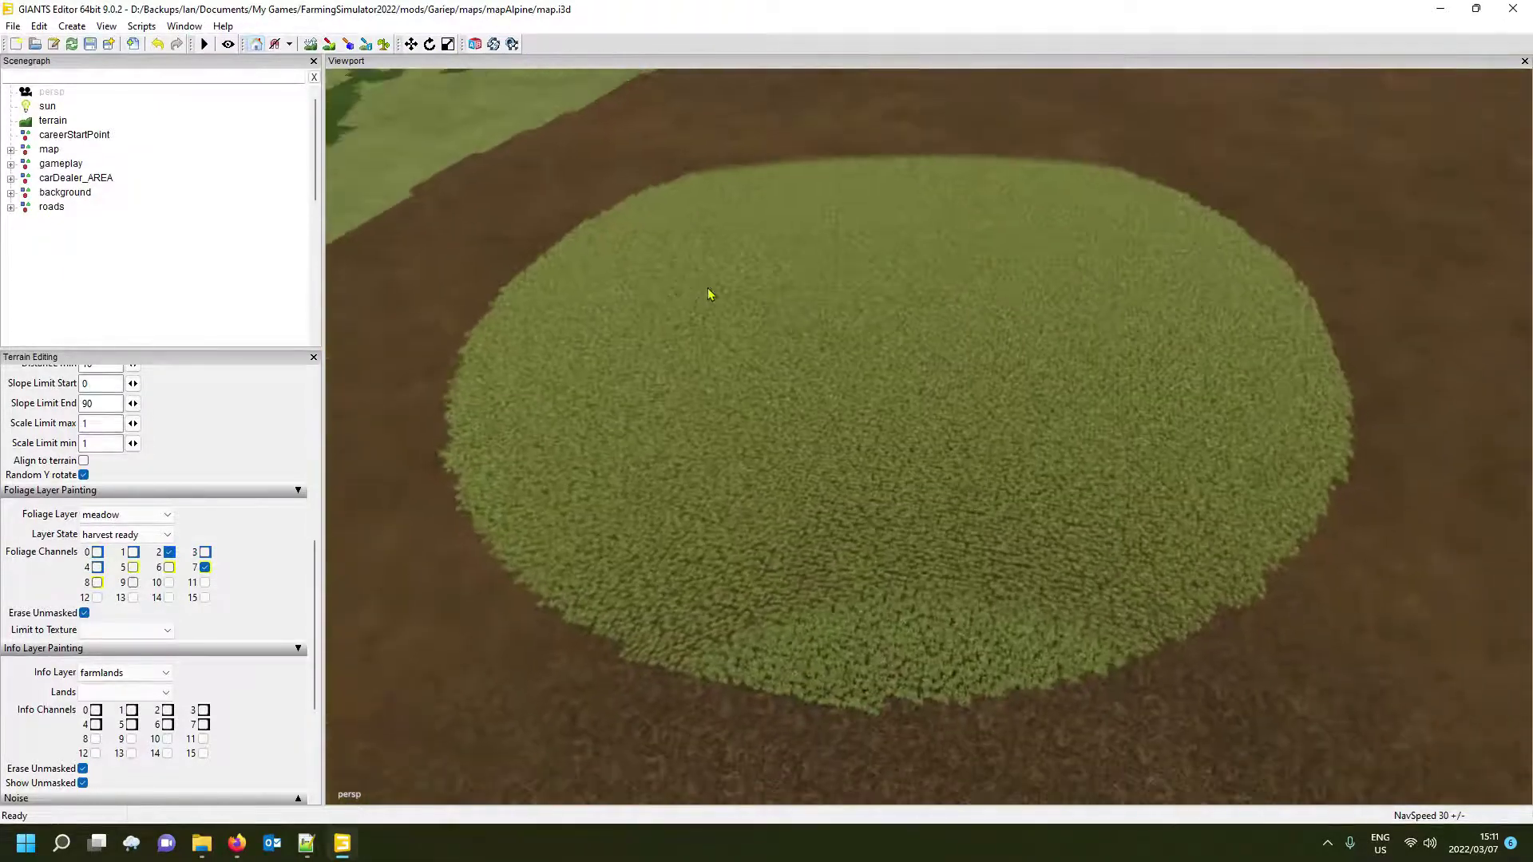
right_drag(709, 295, 568, 294)
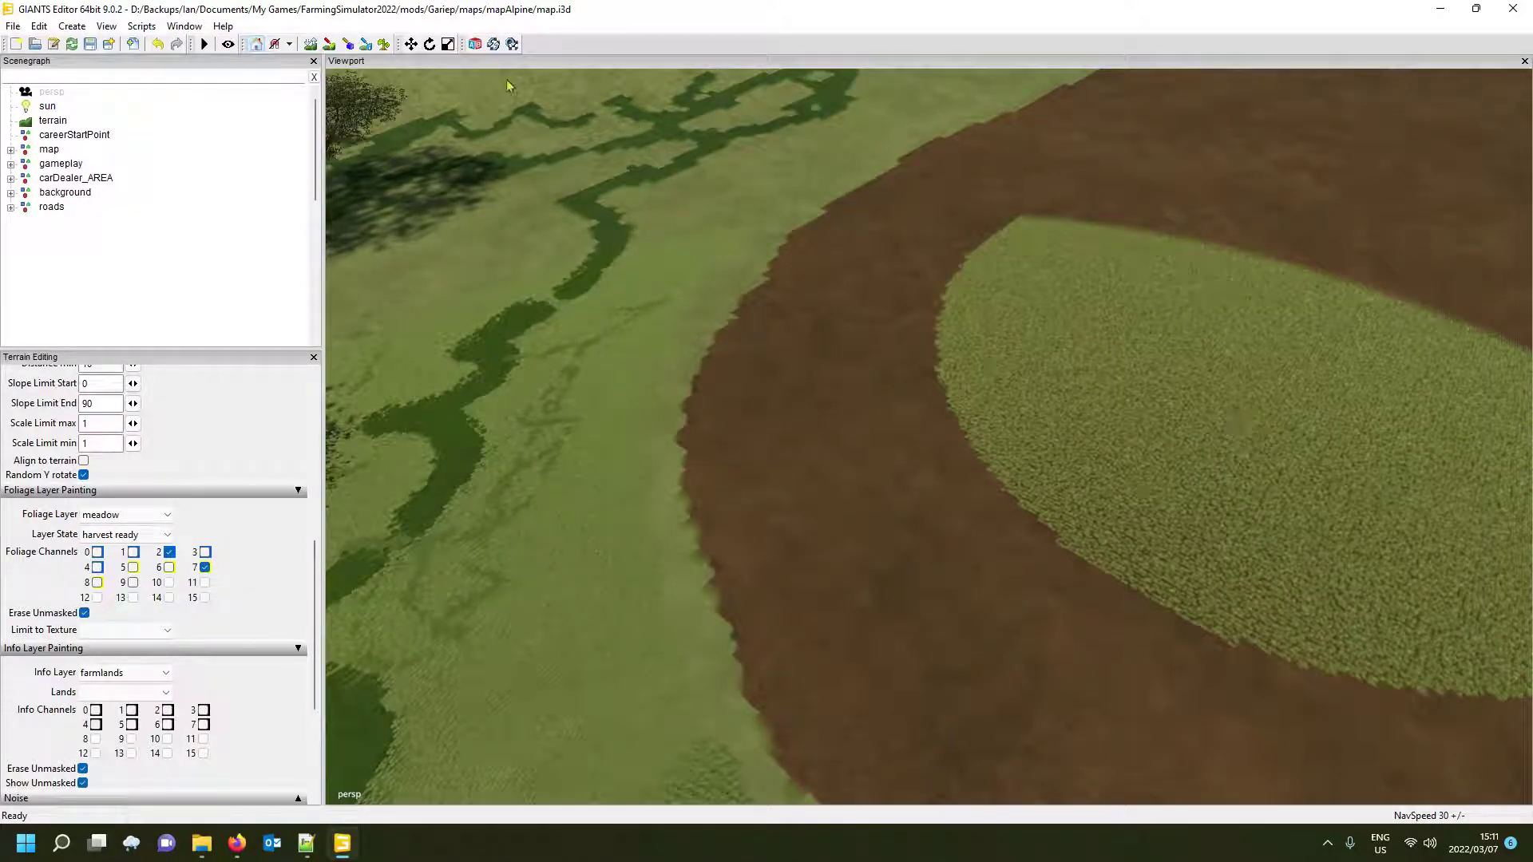
click(91, 45)
click(1515, 11)
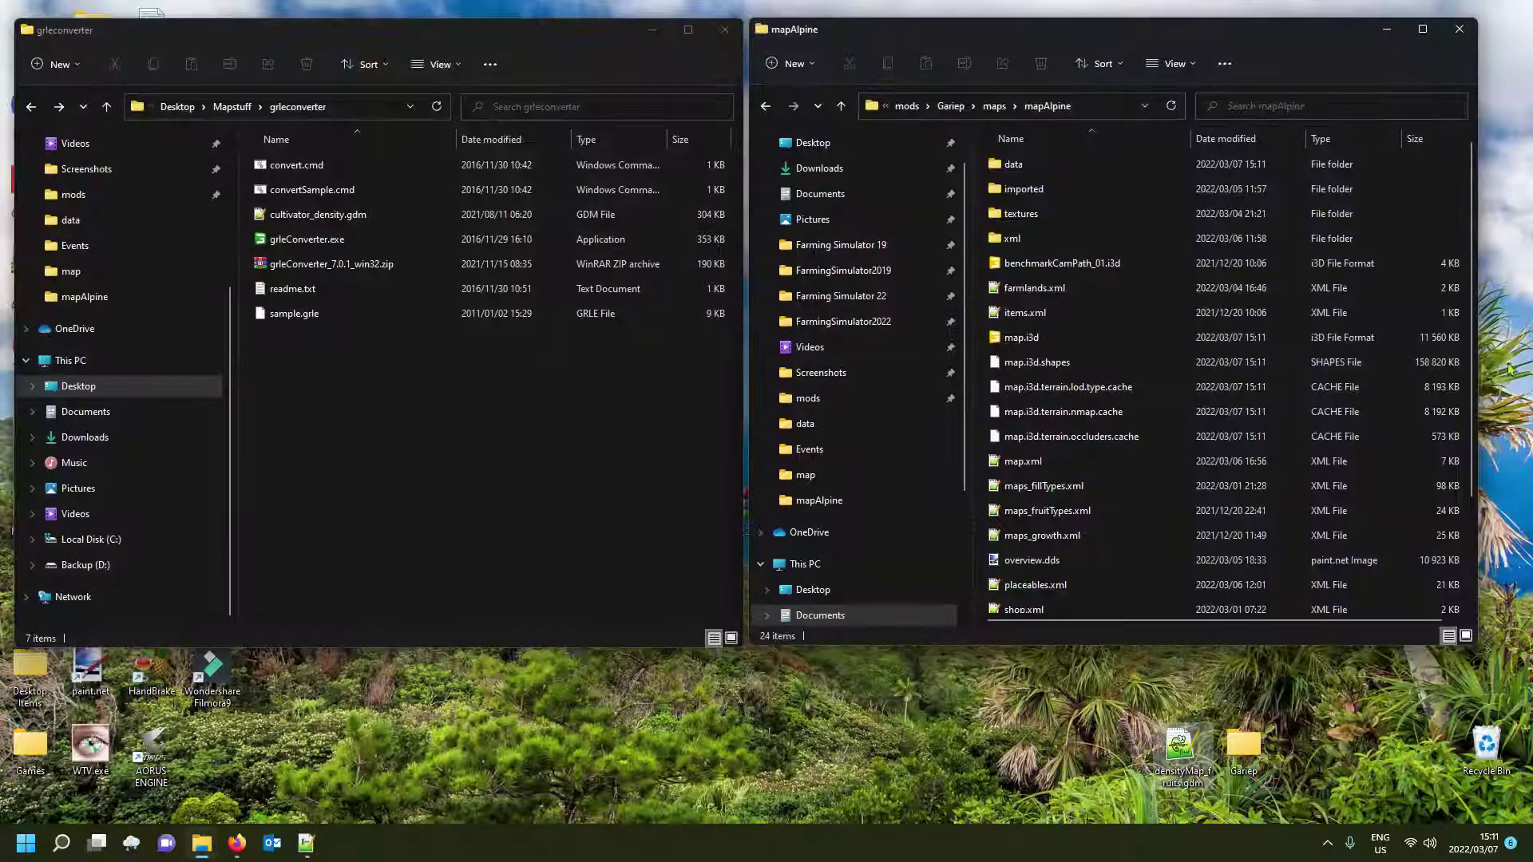
Delete the outdated densityMap_fruits.png from the mapAlpine data folder.
double_click(1090, 163)
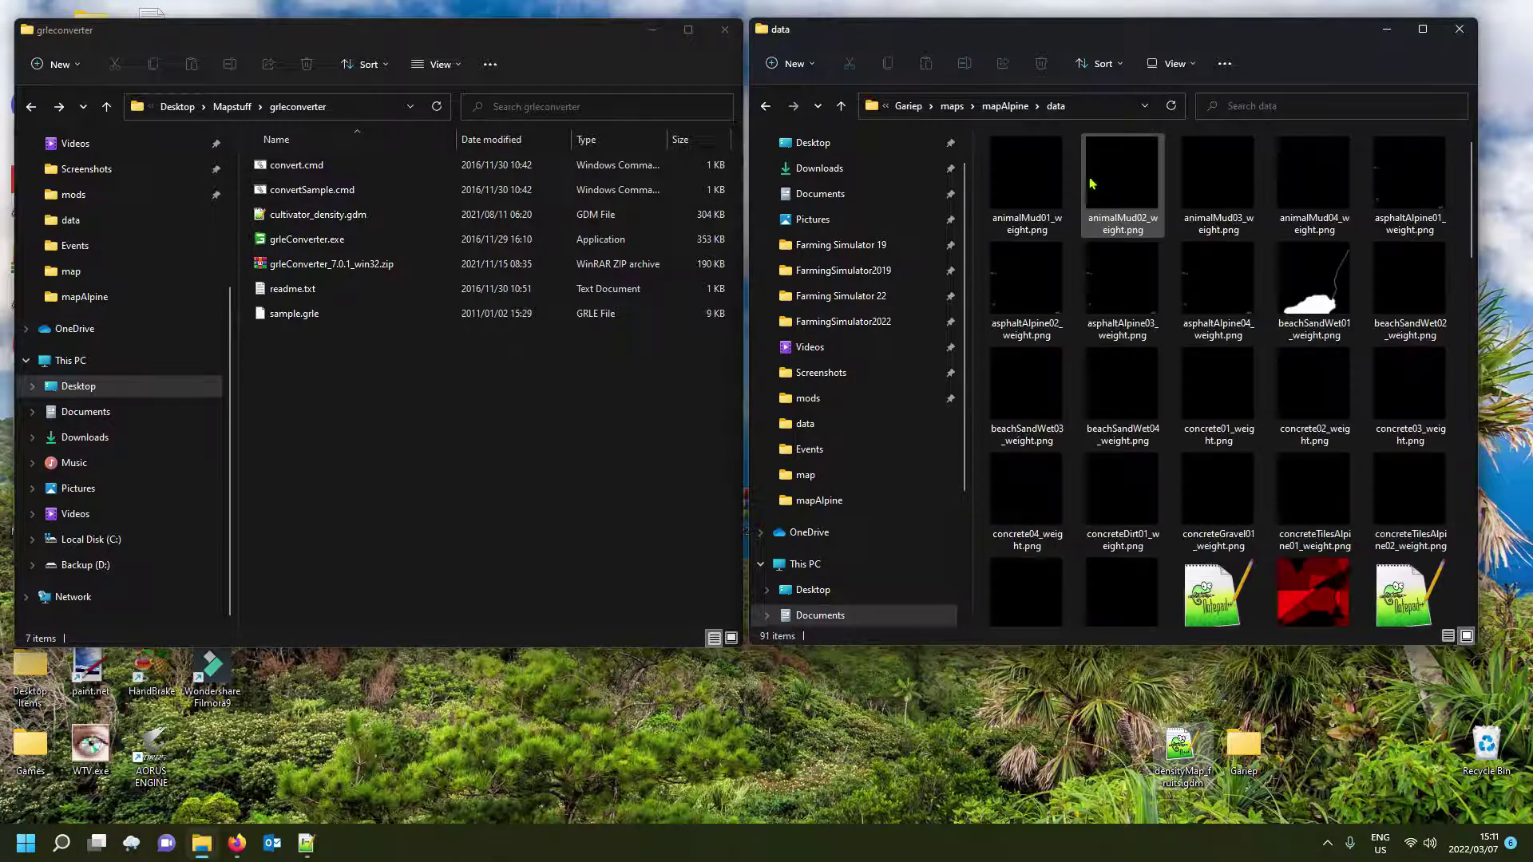
scroll(1300, 372, down, 3)
click(1310, 361)
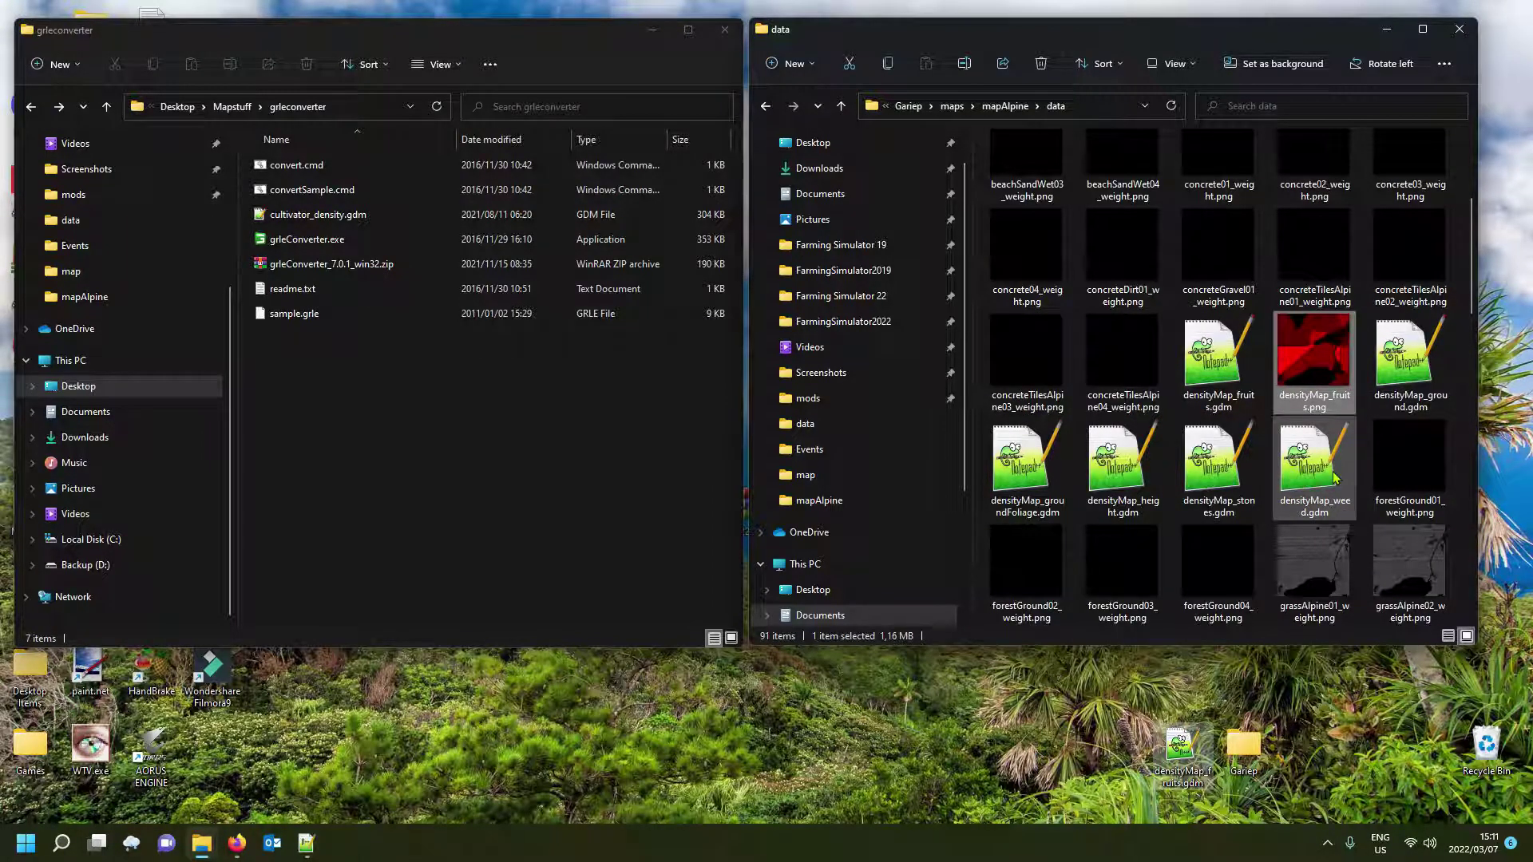
key(Delete)
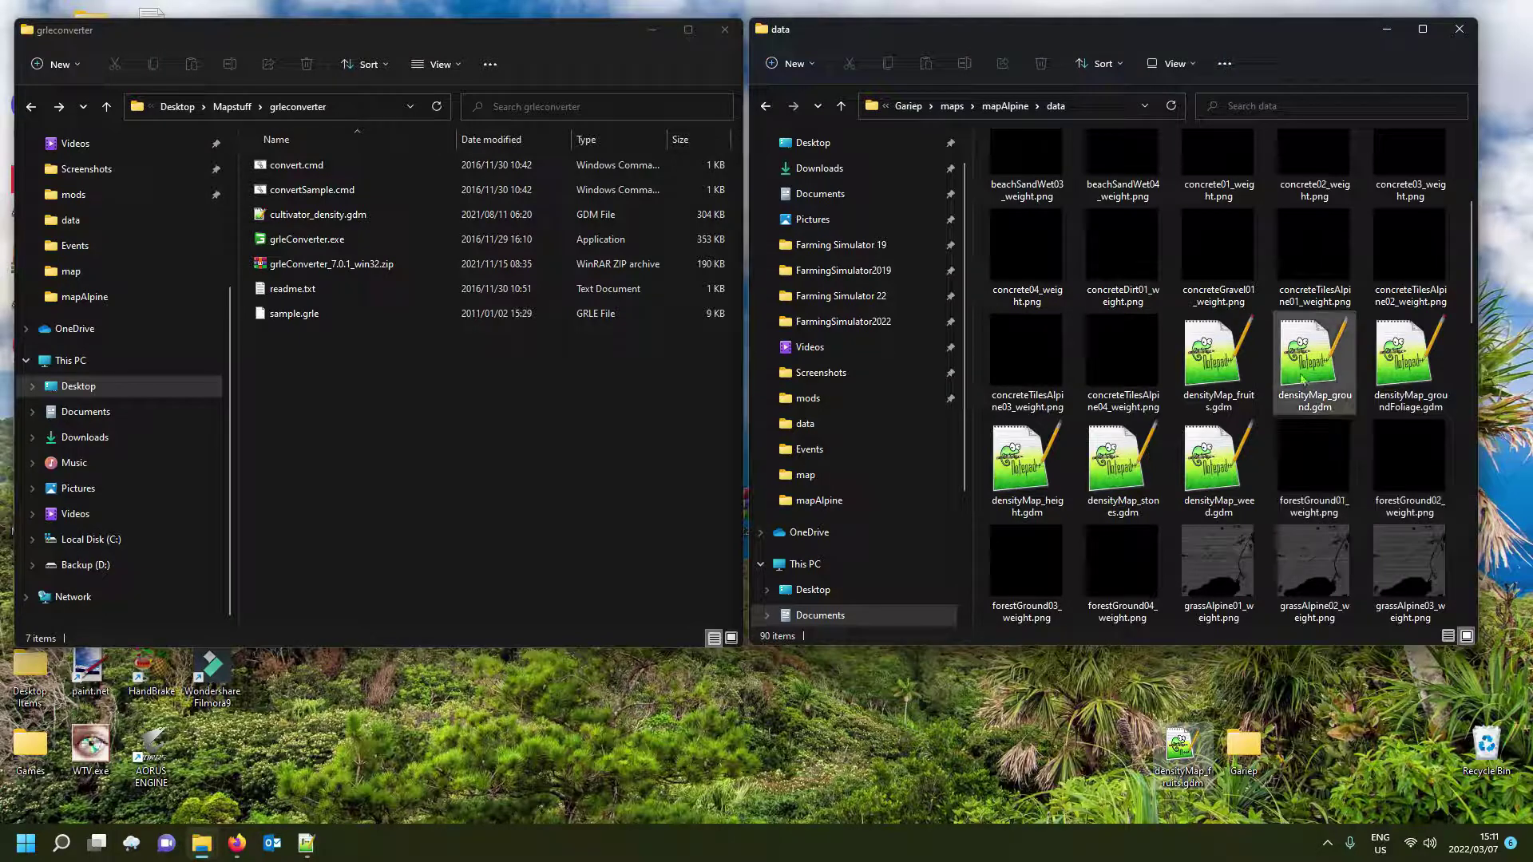
Convert the newly saved densityMap_fruits.gdm to PNG with convert.cmd, and delete the GDM file from the data folder.
click(1223, 364)
drag(1223, 364, 361, 166)
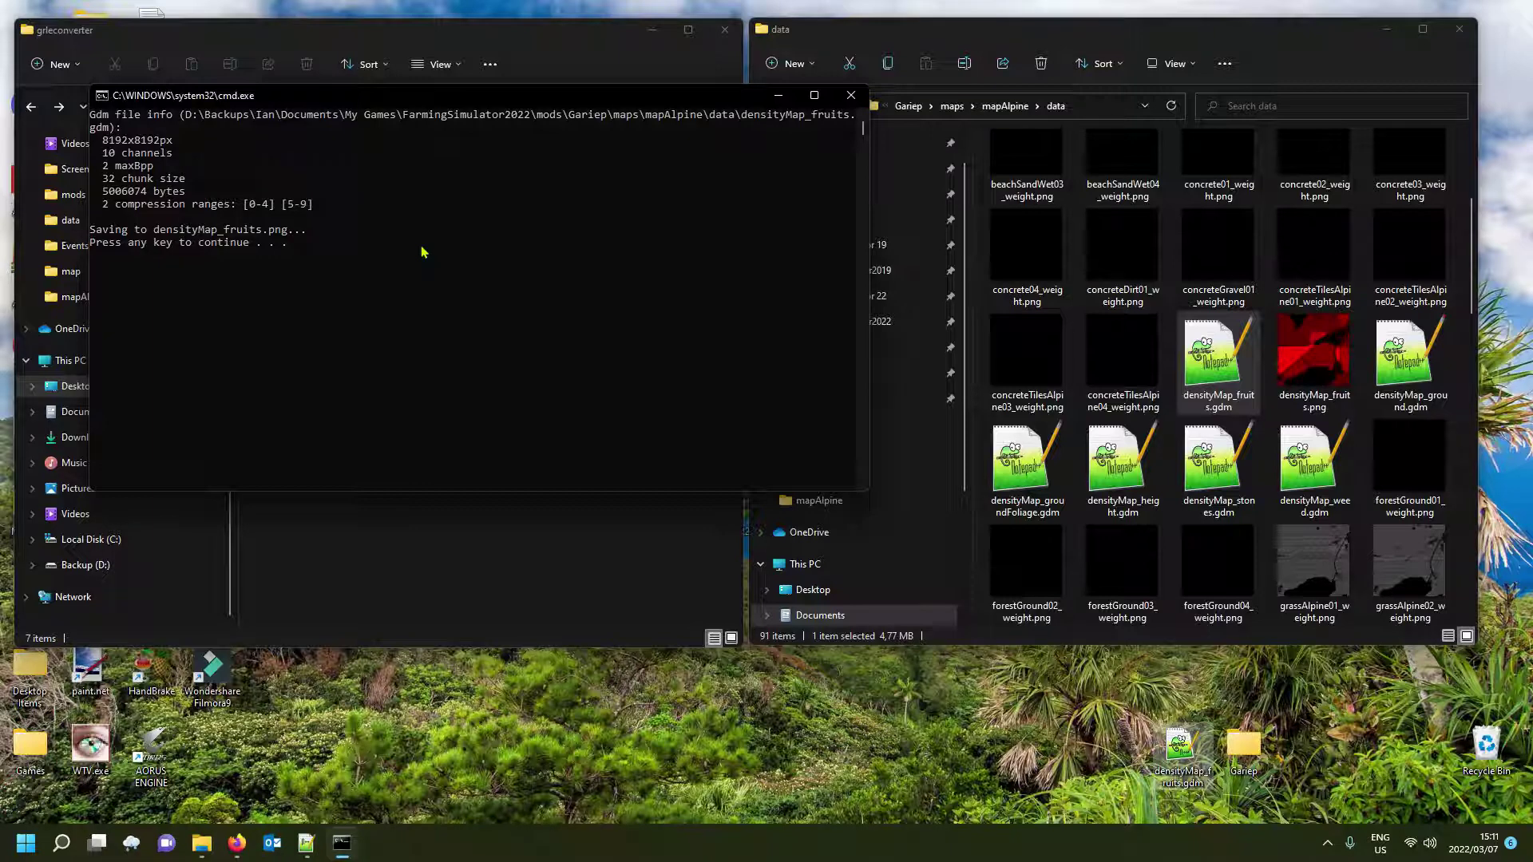
key(Return)
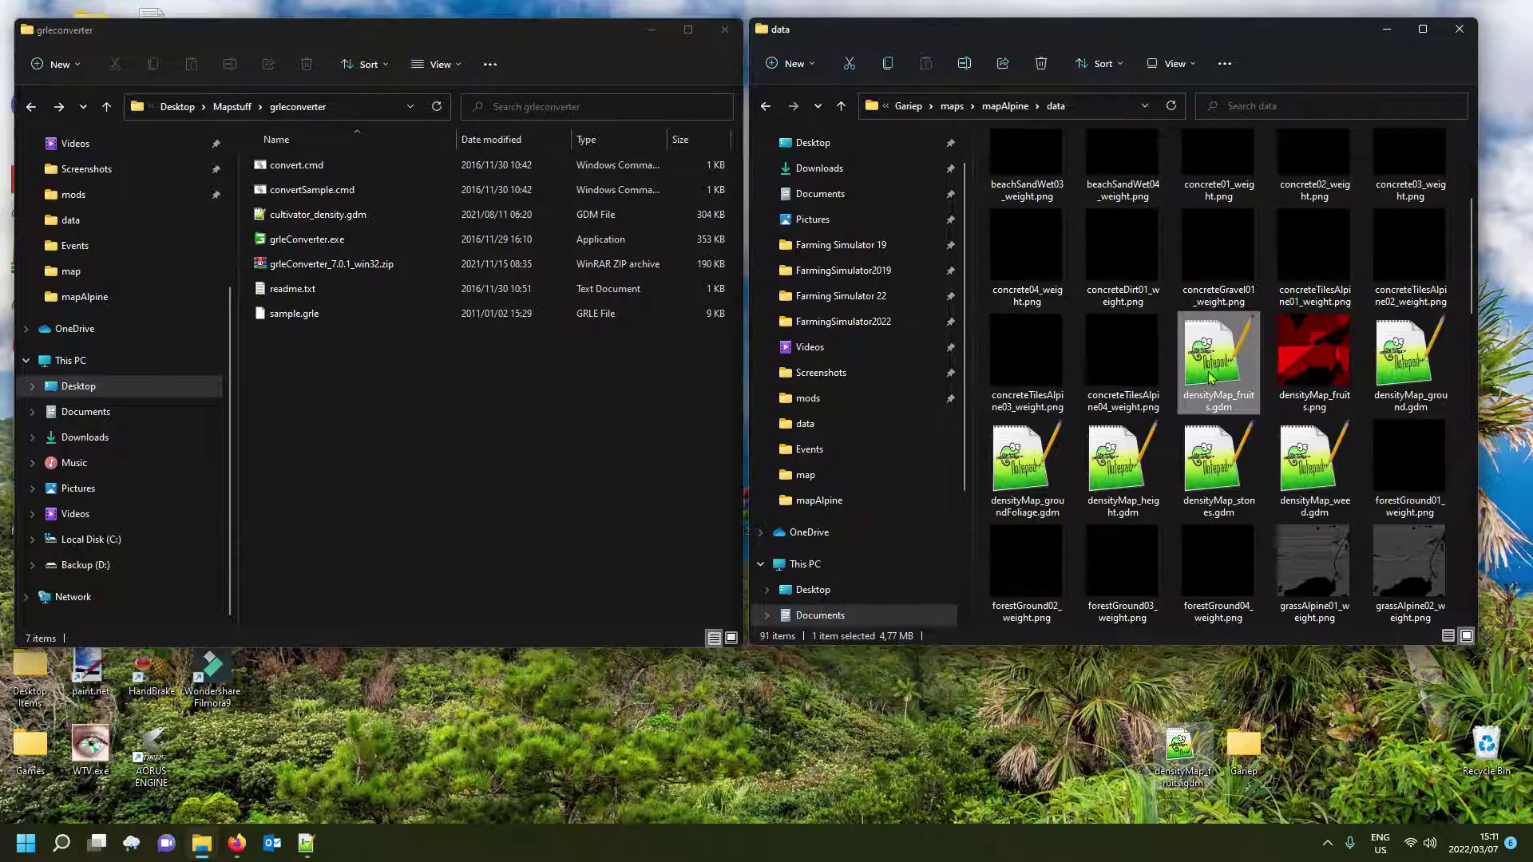
key(Delete)
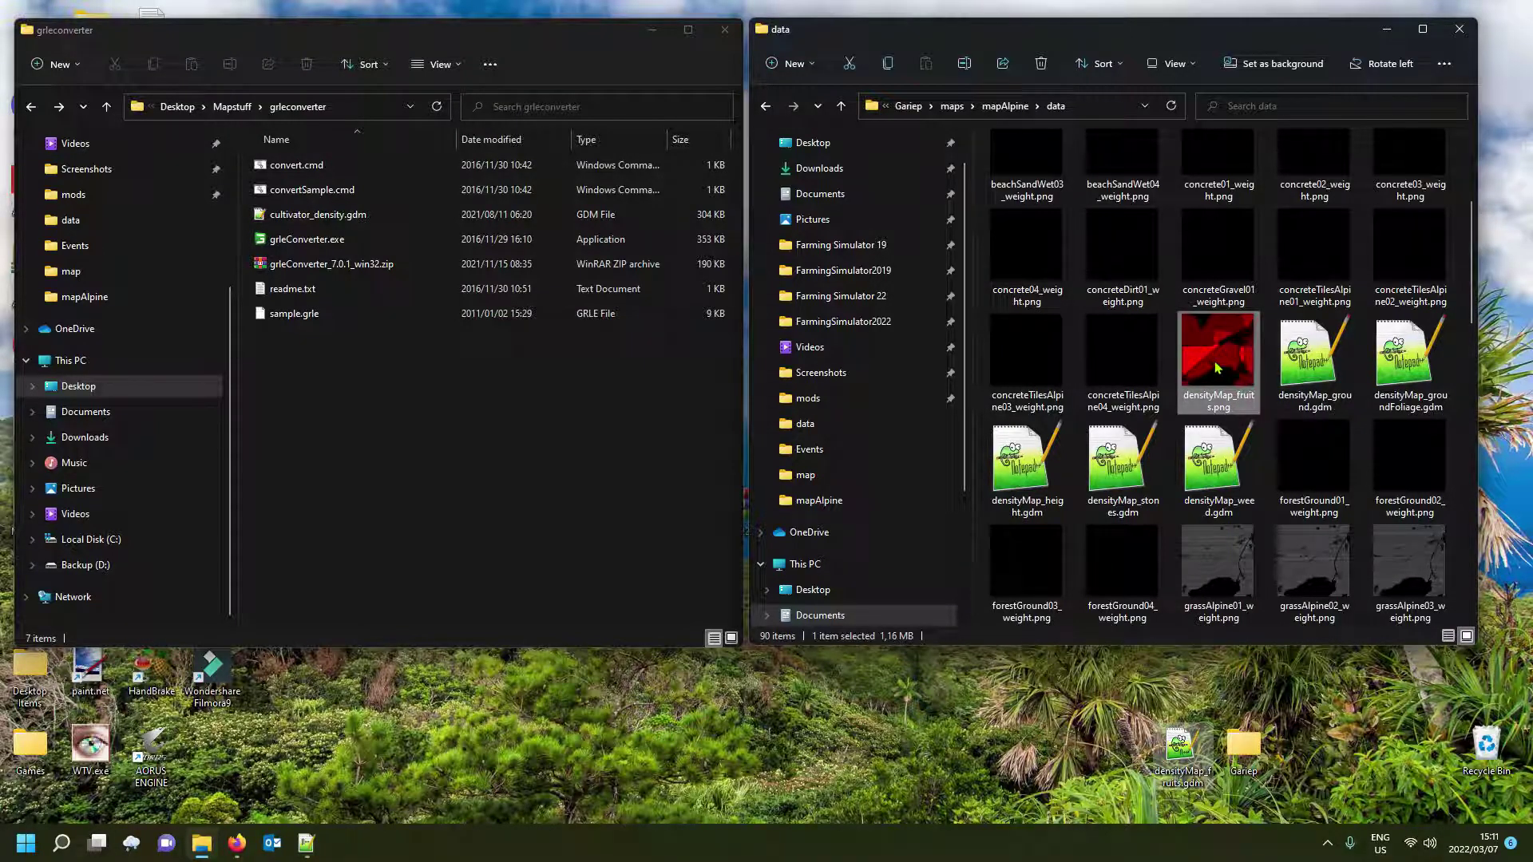
Open the new densityMap_fruits.png in GIMP and examine the area around the painted meadow patch.
right_click(1217, 367)
mouse_move(1276, 440)
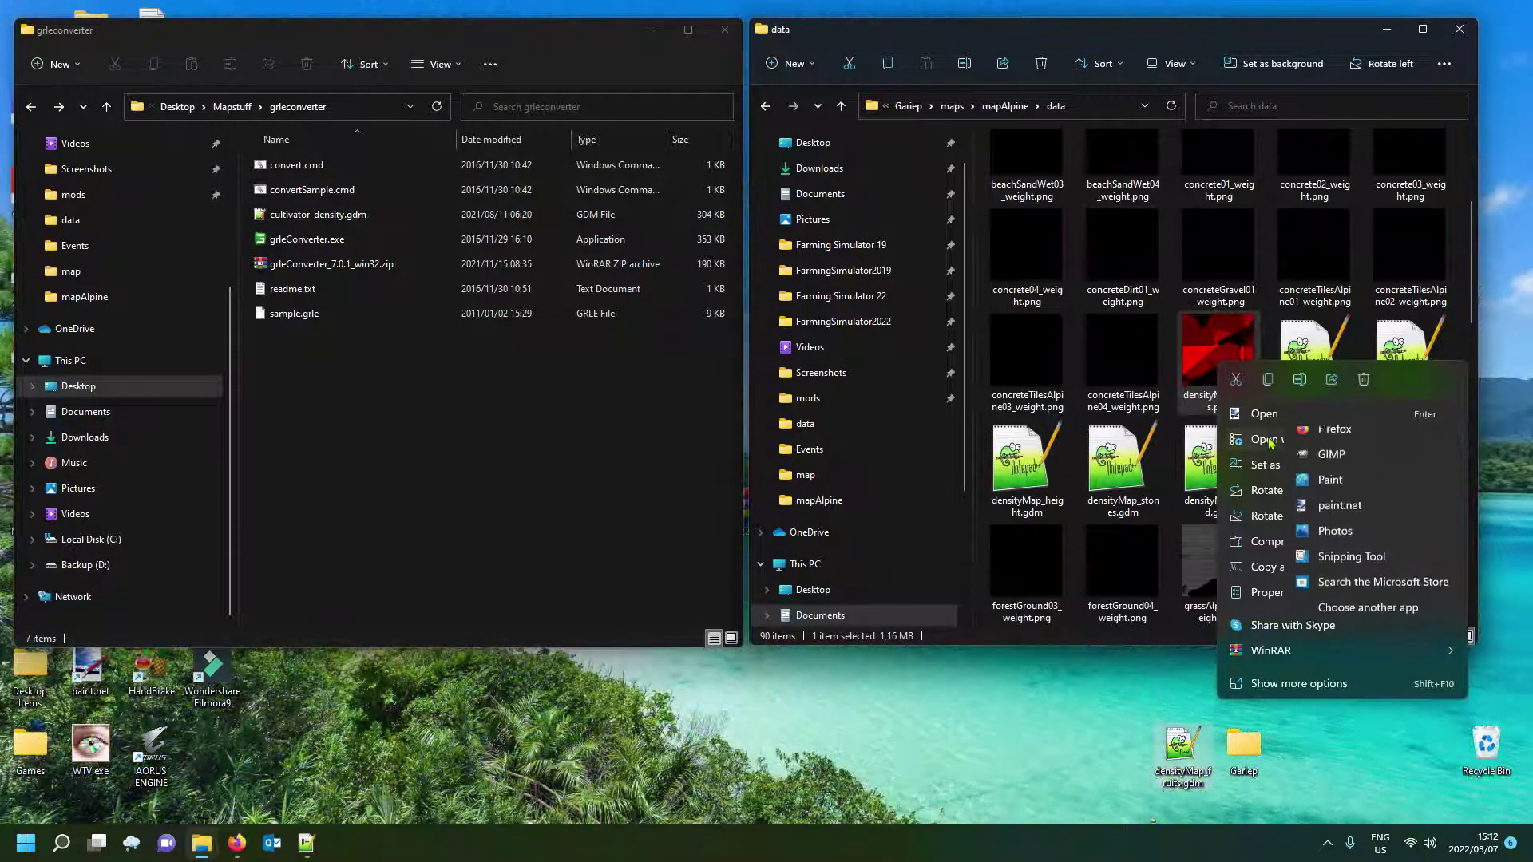
click(1331, 467)
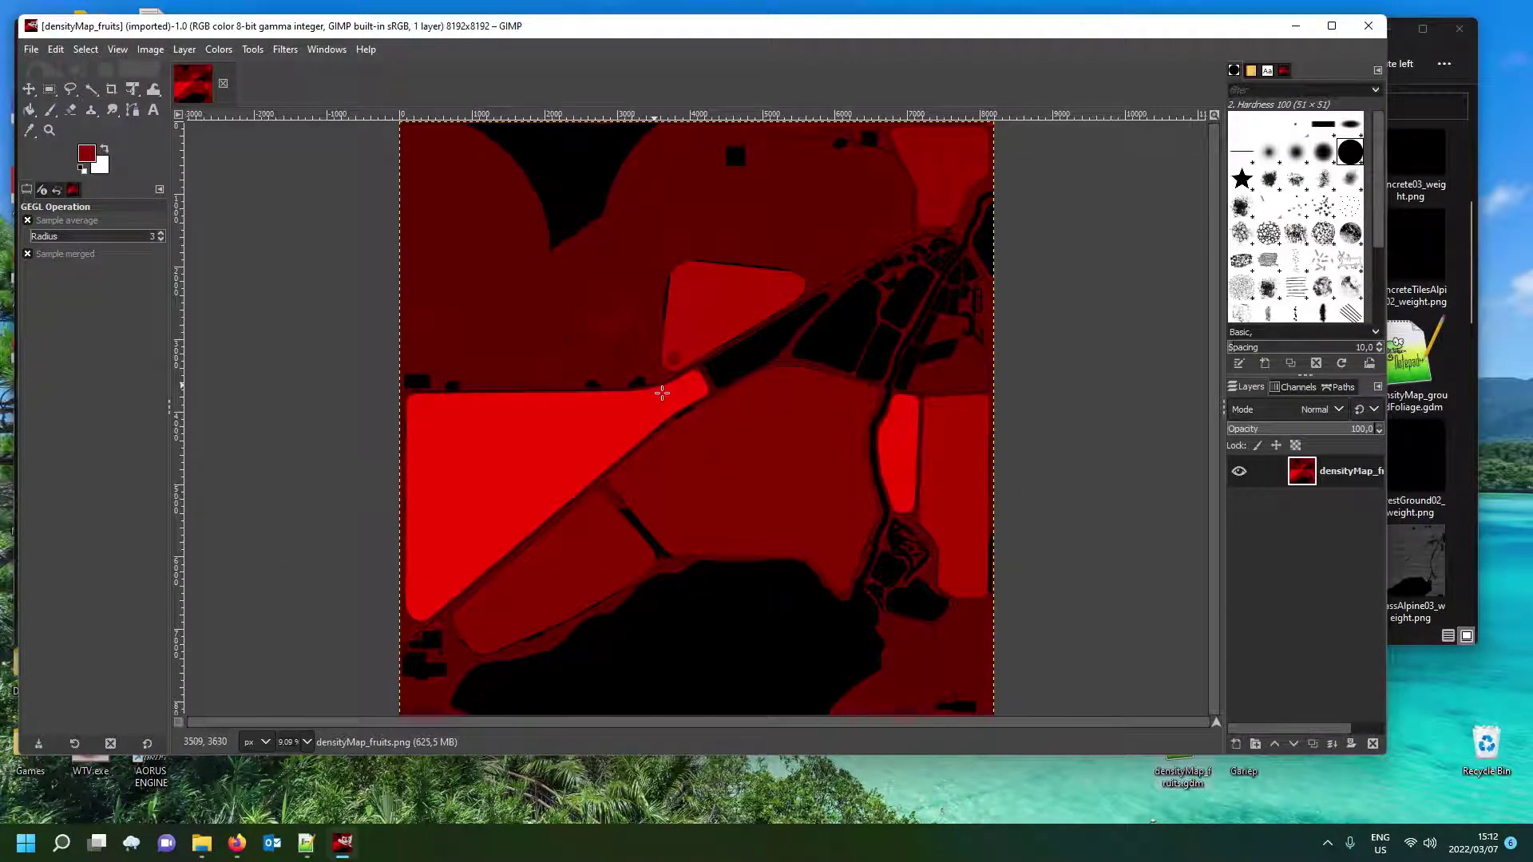
ctrl+scroll(667, 367, up, 5)
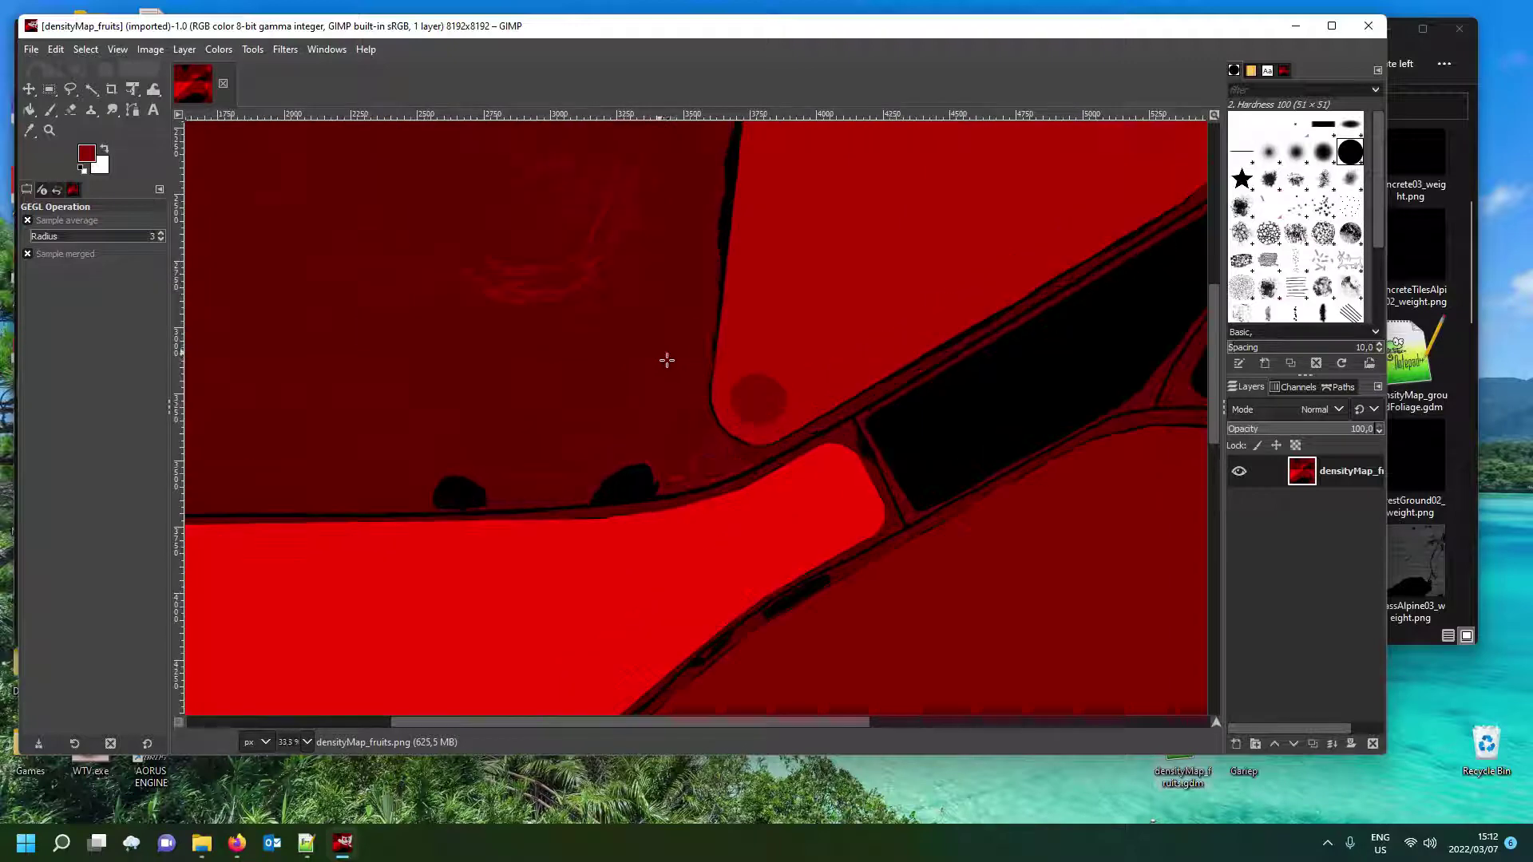